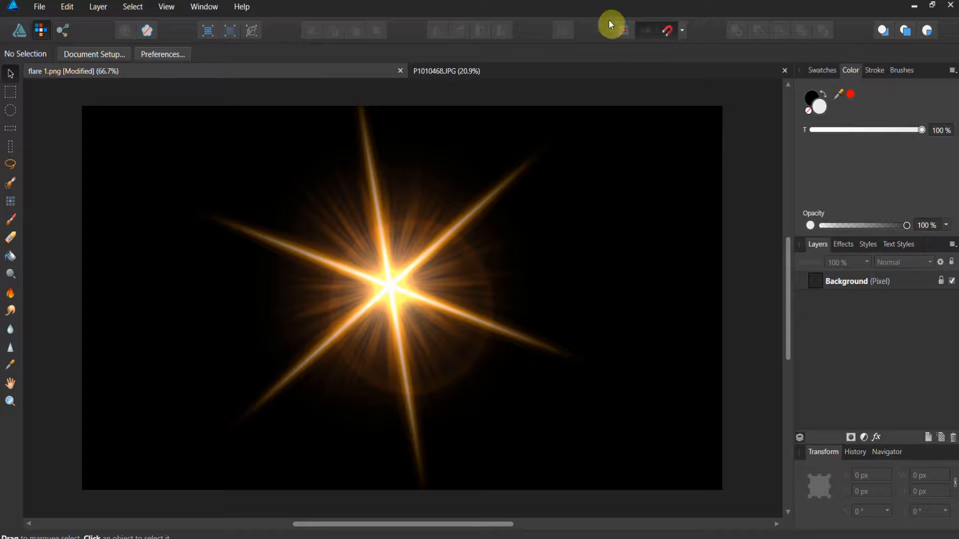
# Add a Black & White adjustment to the flare image's Background layer with Red at 64% and Yellow at 70%.
pyautogui.click(609, 75)
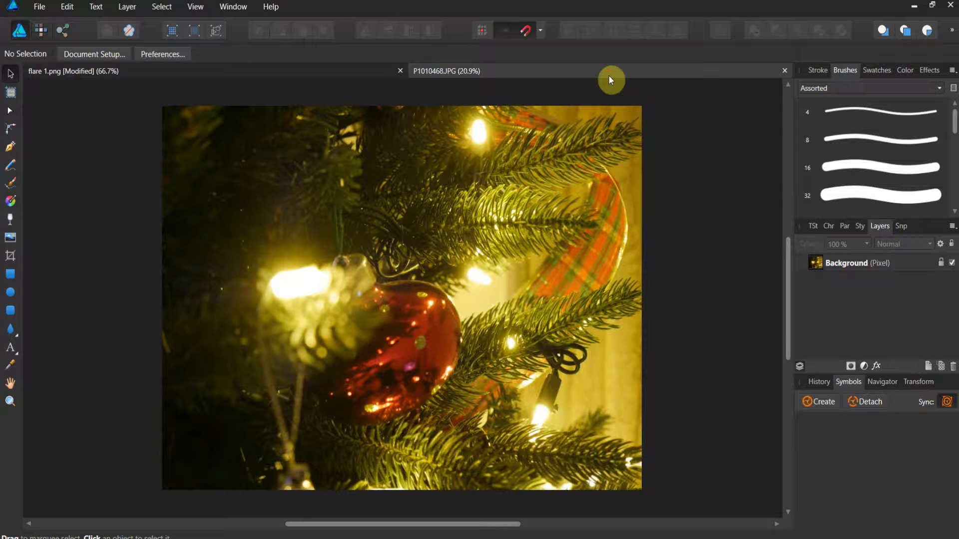
pyautogui.click(179, 76)
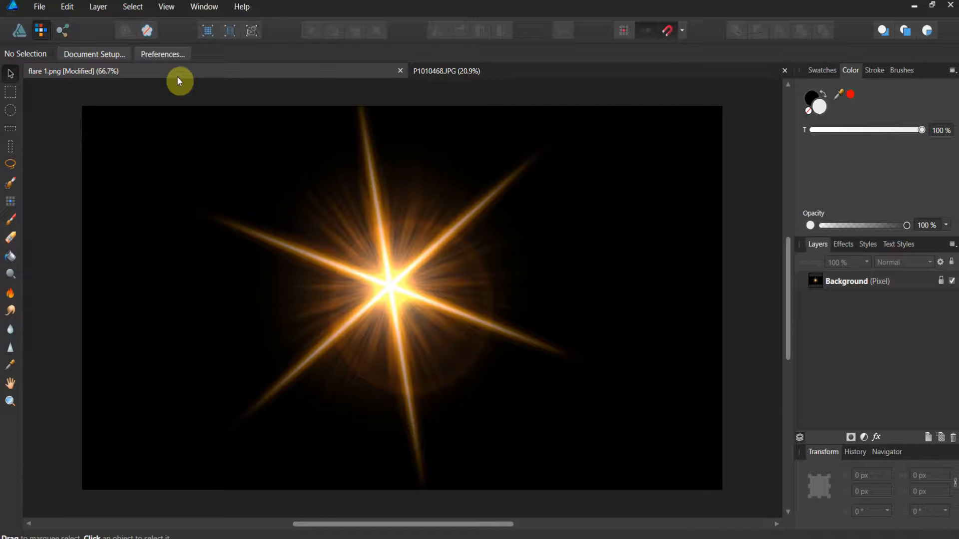
pyautogui.click(827, 281)
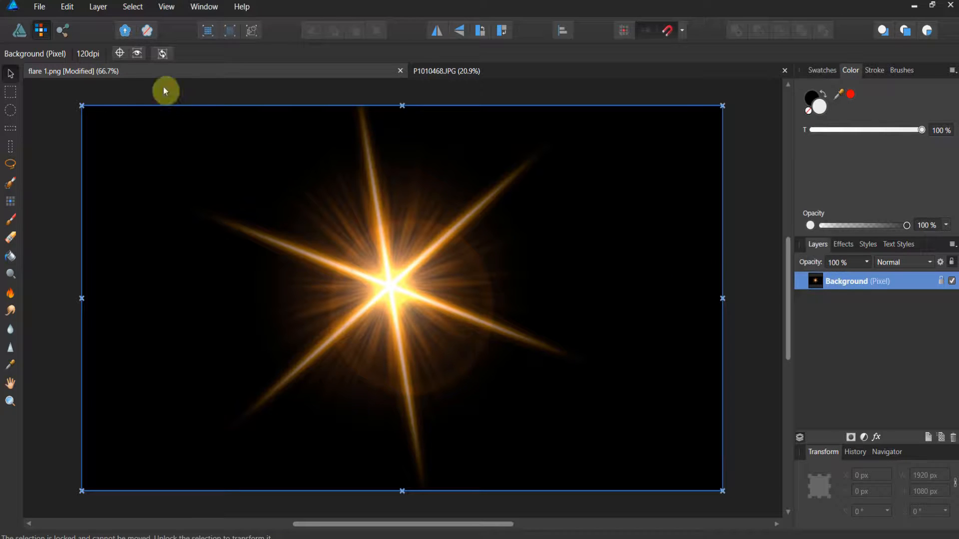
pyautogui.click(40, 28)
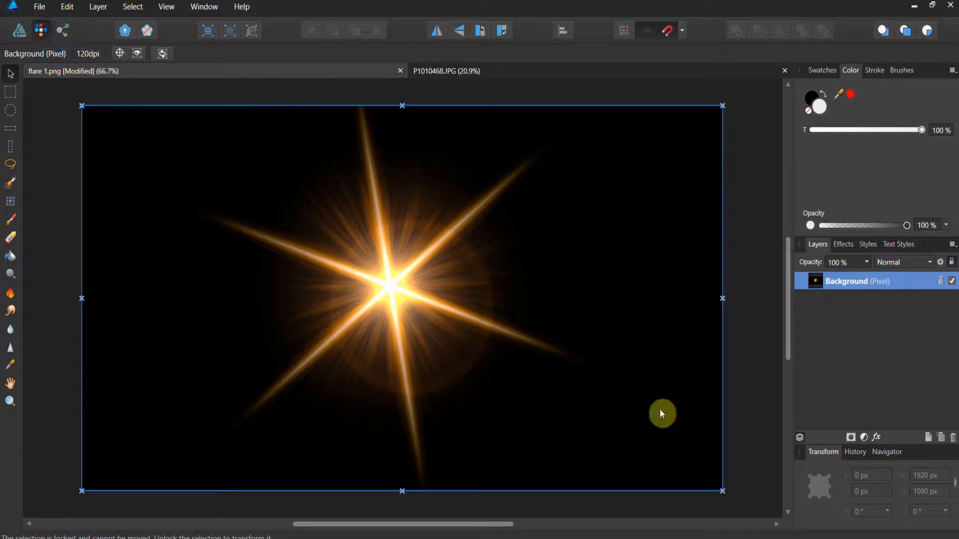
pyautogui.click(865, 438)
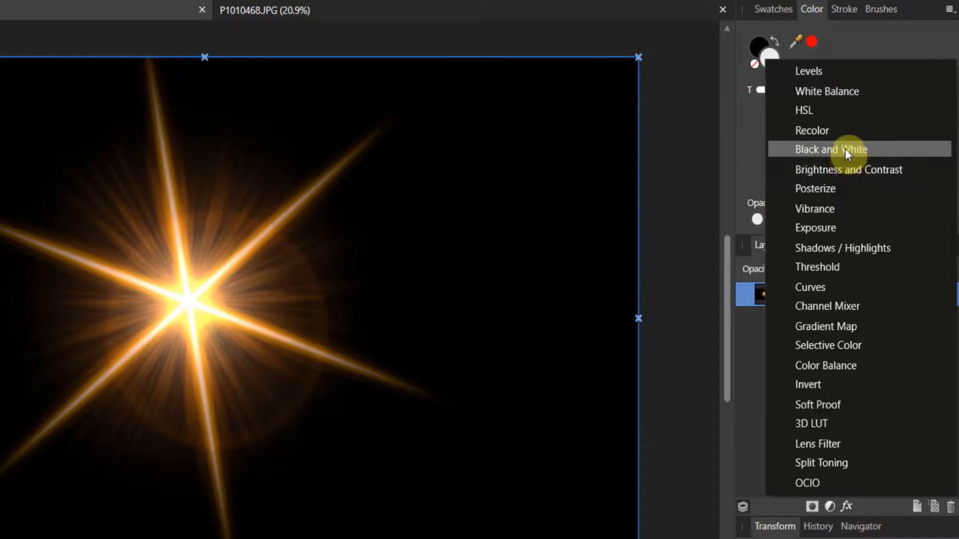
pyautogui.click(845, 149)
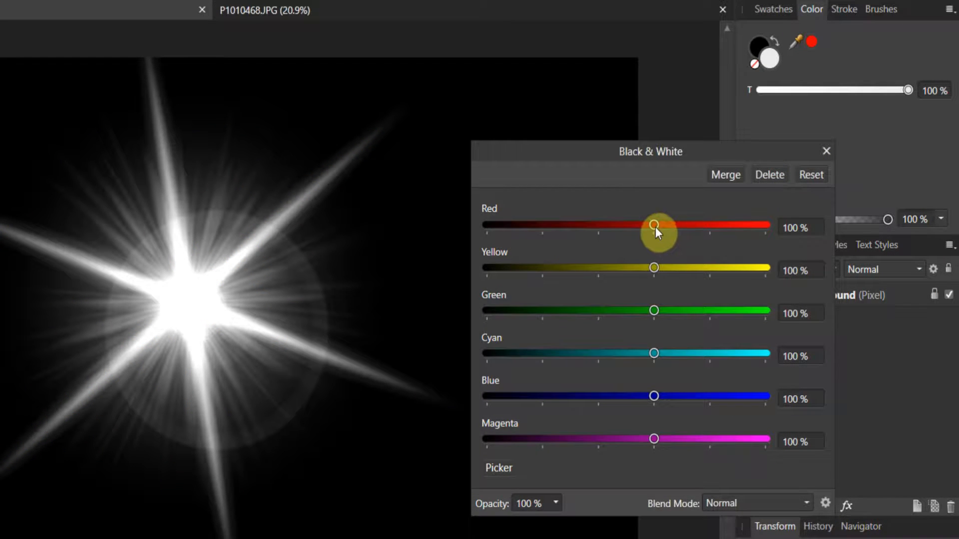
pyautogui.moveTo(655, 226); pyautogui.dragTo(633, 227)
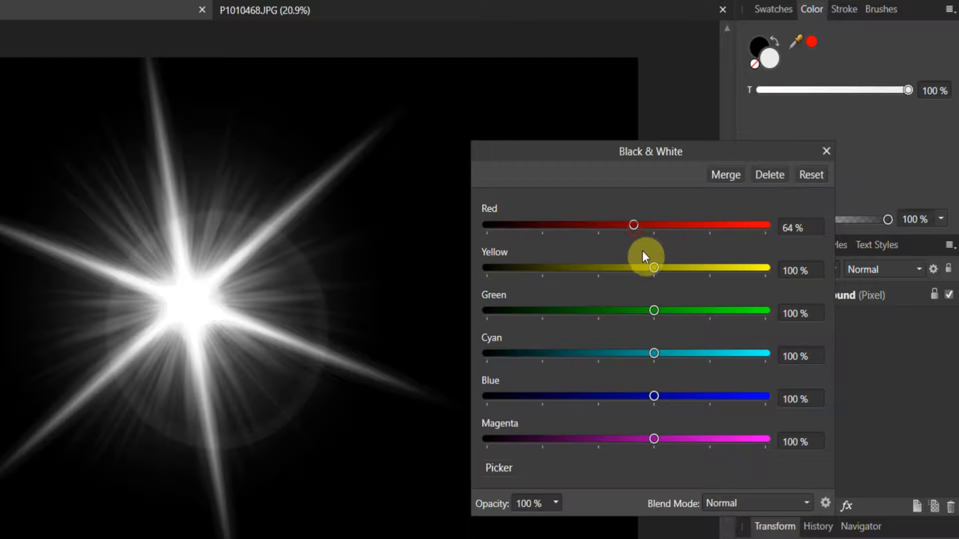
pyautogui.moveTo(653, 268)
pyautogui.mouseDown()
pyautogui.moveTo(625, 270)
pyautogui.moveTo(637, 268)
pyautogui.mouseUp()
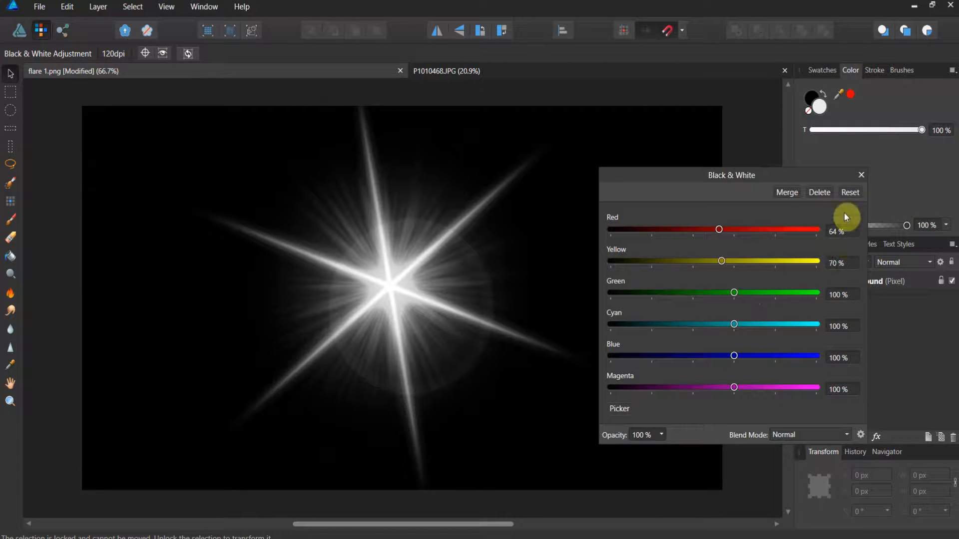
pyautogui.click(861, 175)
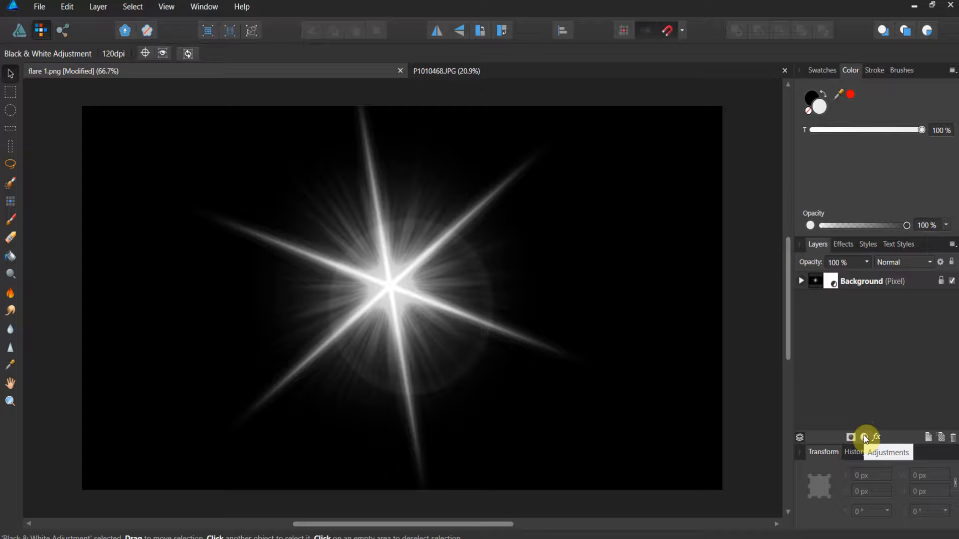
# Add an Invert adjustment to the flare's Background layer and expand the layer to check its nested adjustments.
pyautogui.click(819, 282)
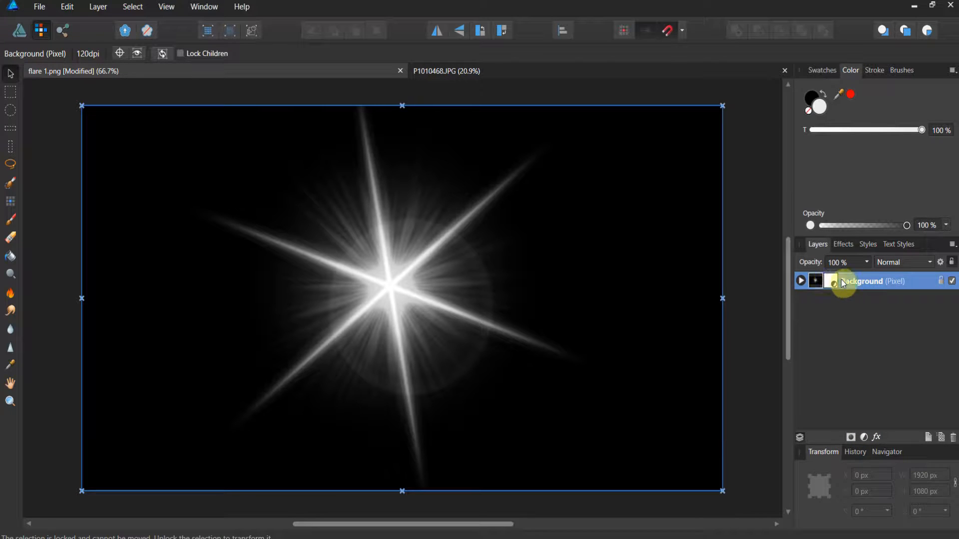
pyautogui.click(864, 438)
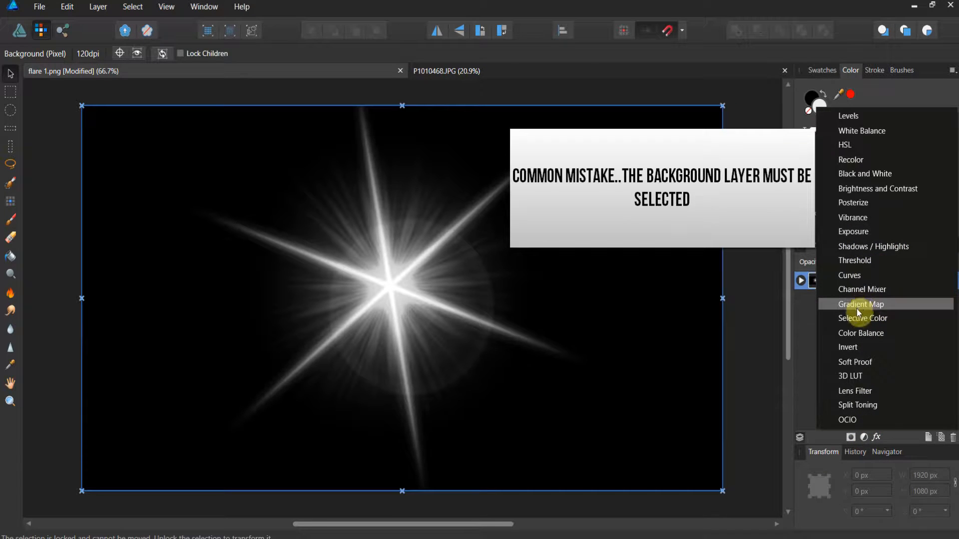
pyautogui.click(853, 347)
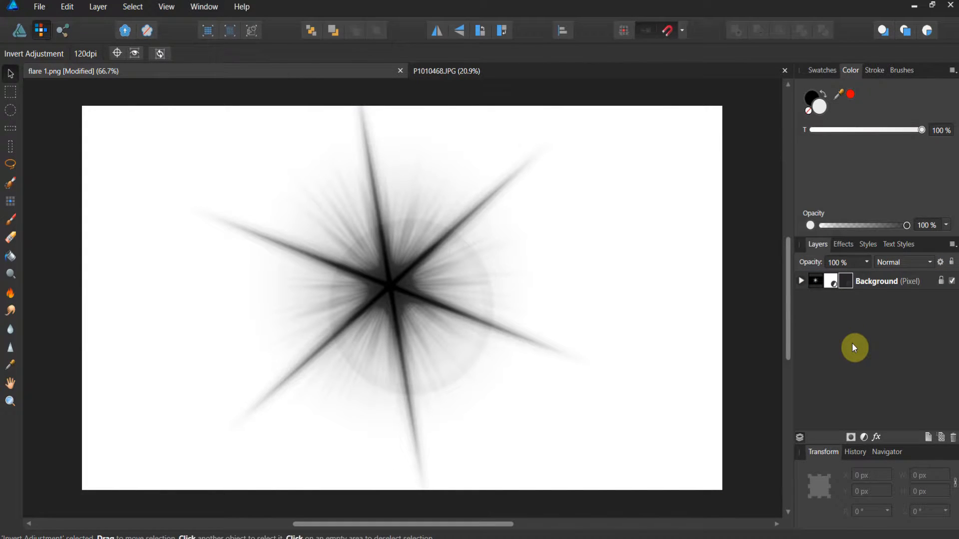
pyautogui.click(802, 281)
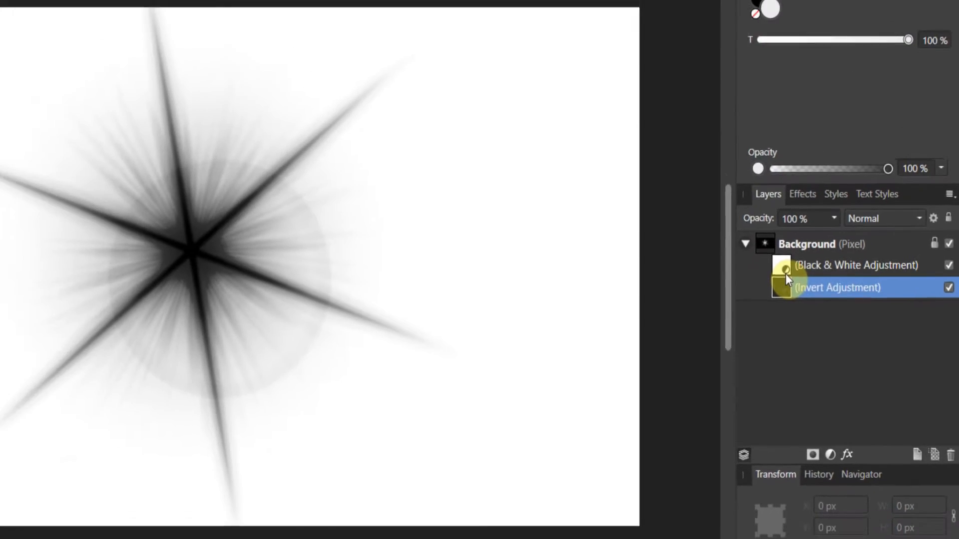
pyautogui.click(449, 211)
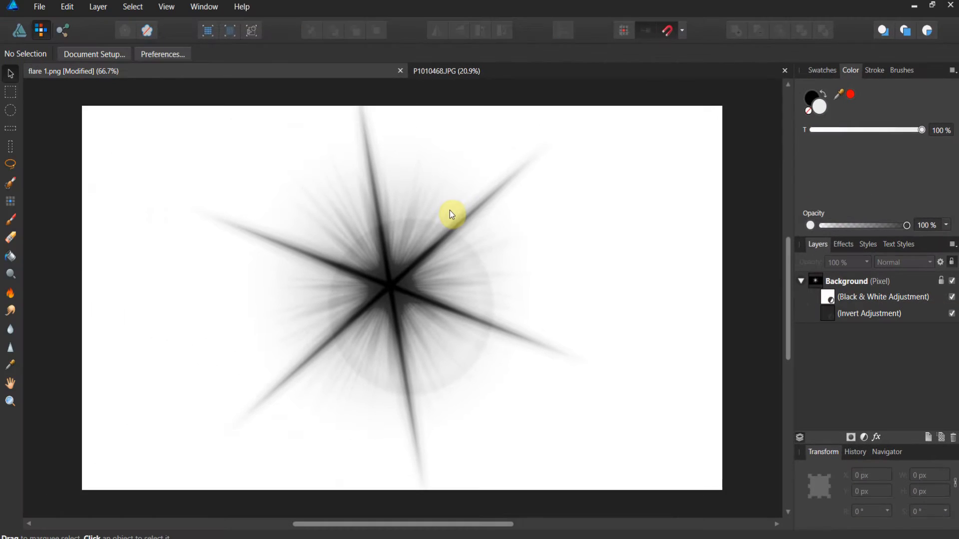
# Select the white area around the flare on the Background layer by sampled color at 9% tolerance and delete it.
pyautogui.click(827, 281)
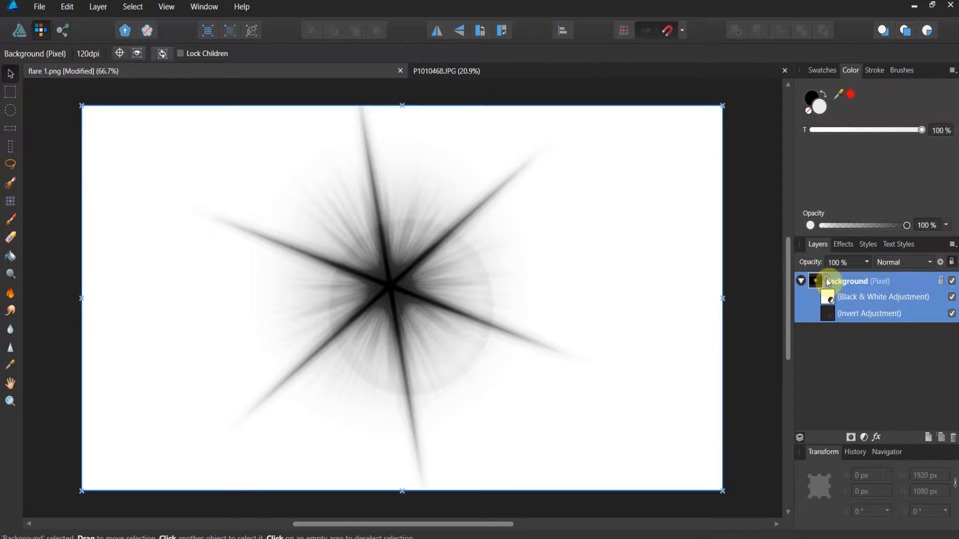
pyautogui.click(800, 281)
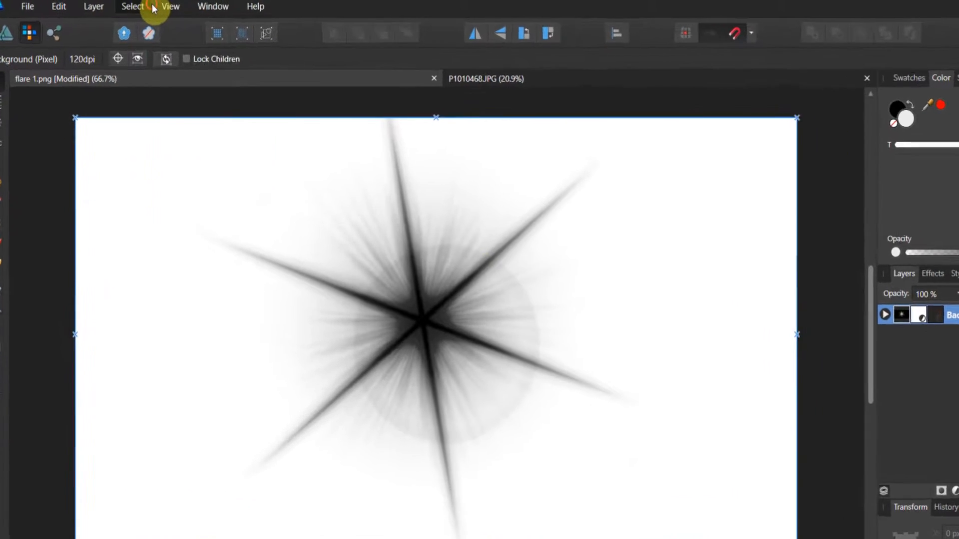
pyautogui.click(132, 7)
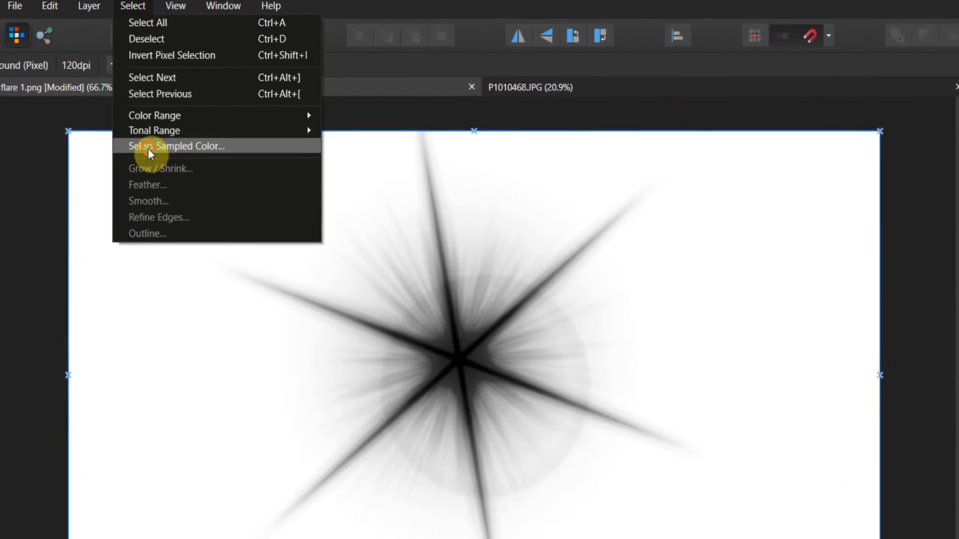
pyautogui.click(142, 222)
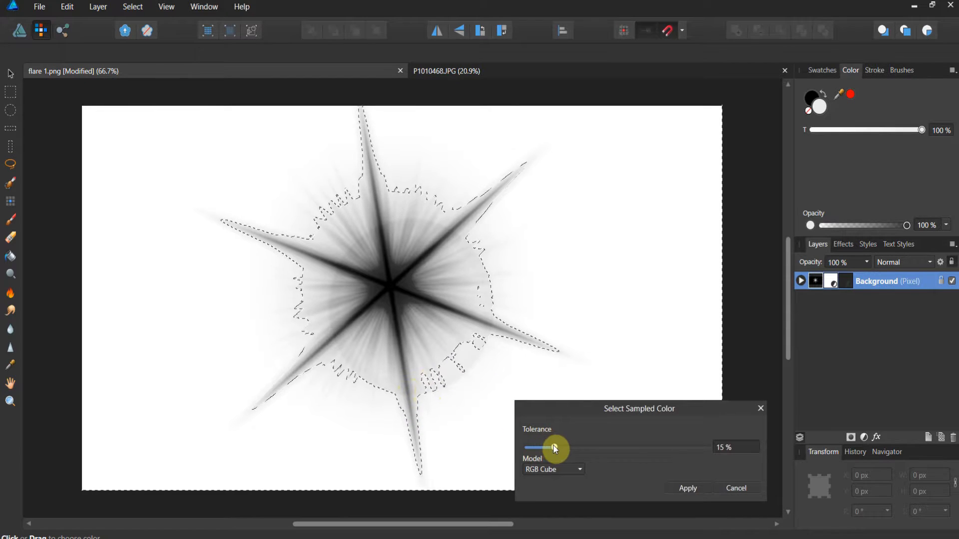
pyautogui.moveTo(555, 449); pyautogui.dragTo(545, 448)
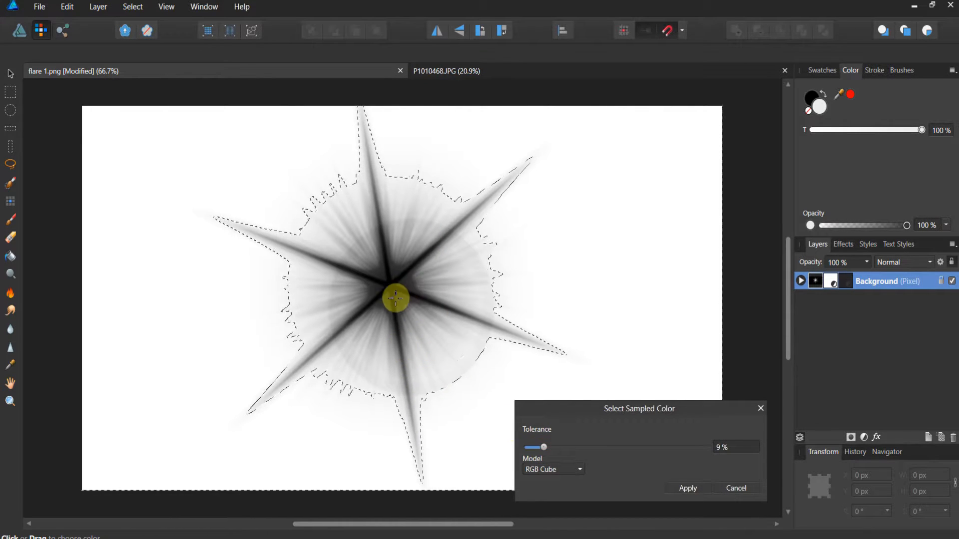
pyautogui.click(688, 486)
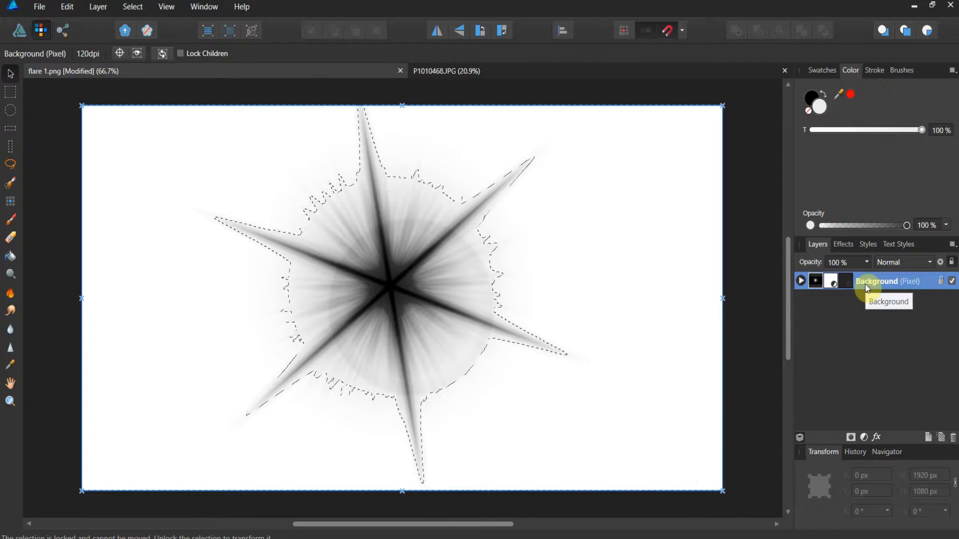
pyautogui.press('Delete')
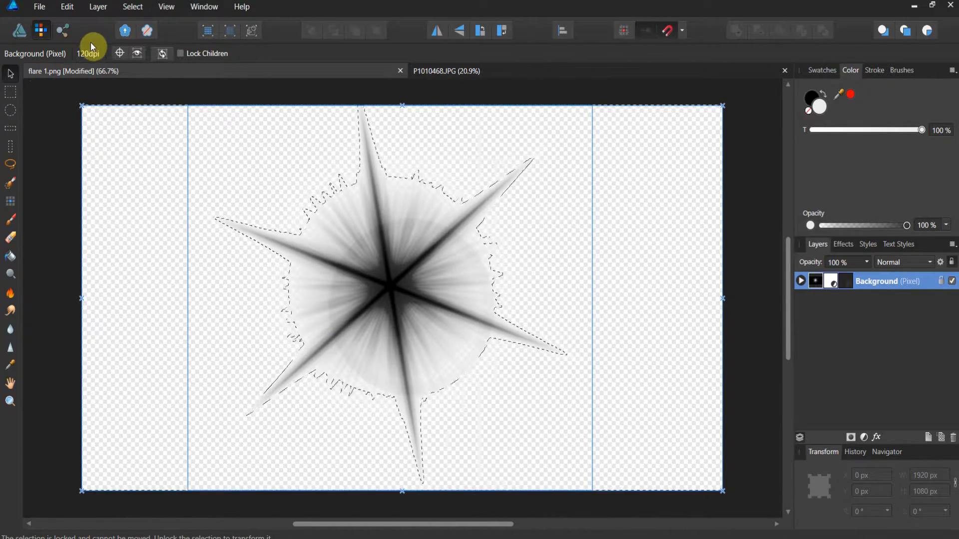
pyautogui.click(100, 90)
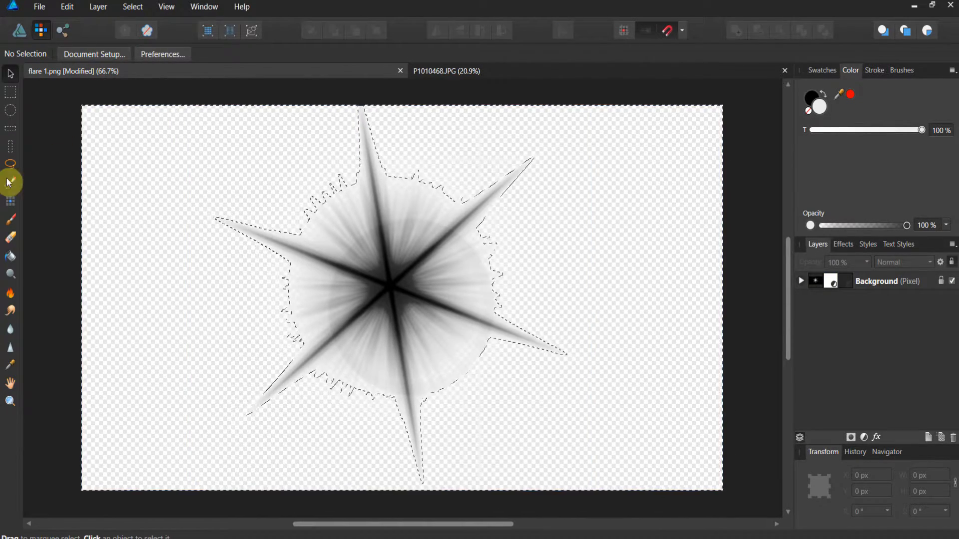
# Clear the pixel selection and erase the hard edges around the flare with the 25 px Erase Brush.
pyautogui.click(10, 239)
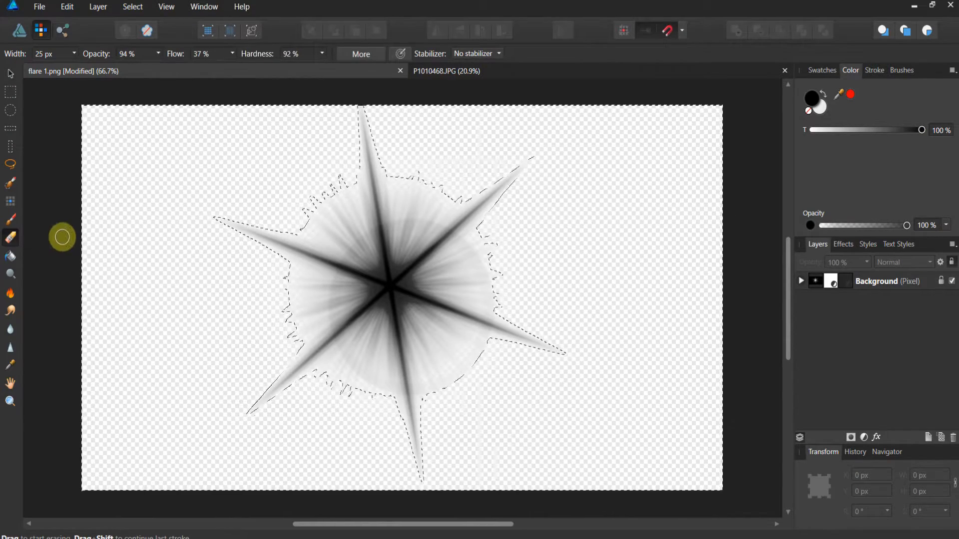
pyautogui.scroll(1, 111, 93)
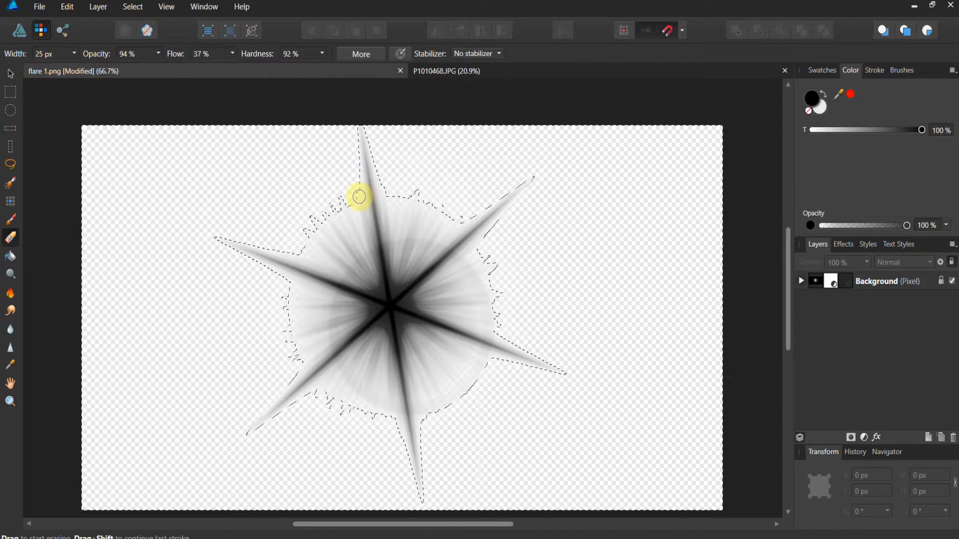
pyautogui.click(133, 7)
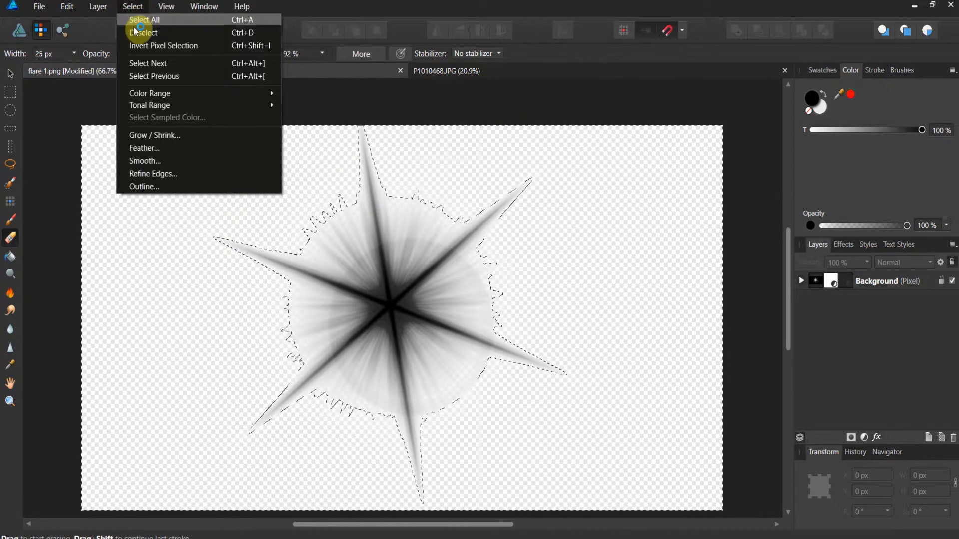
pyautogui.click(135, 33)
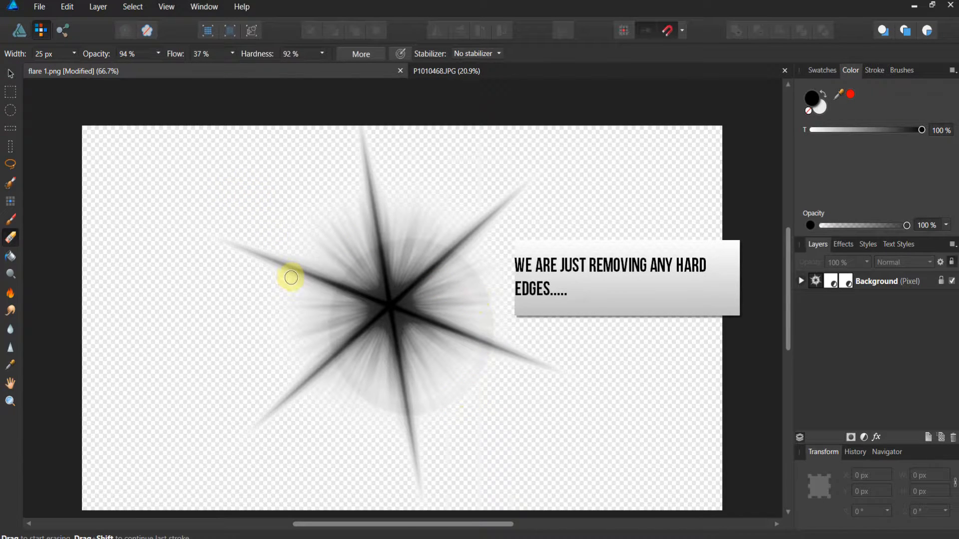
# Export the whole flare document as a 1920 × 1080 px PNG-24 file named "flare trial png" in the Downloads project folder.
pyautogui.click(39, 12)
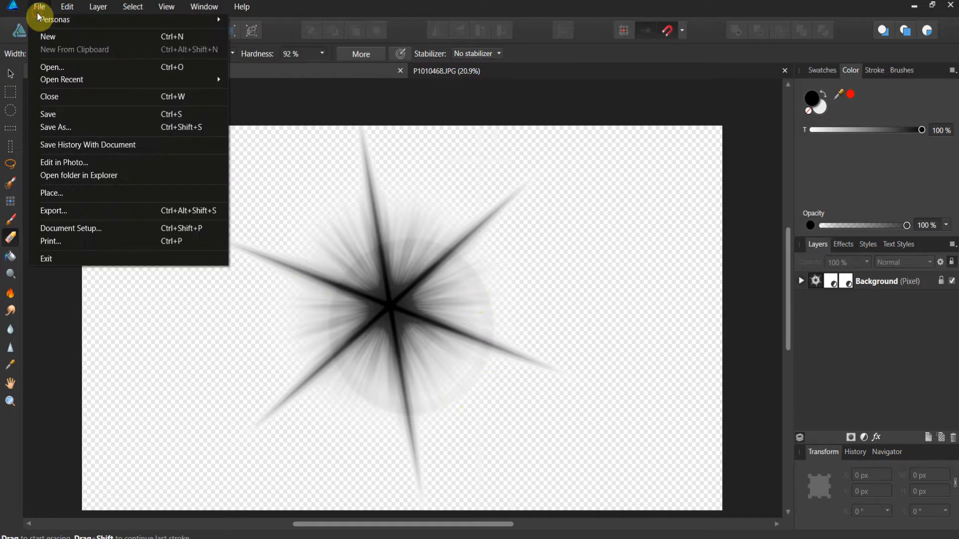
pyautogui.click(55, 213)
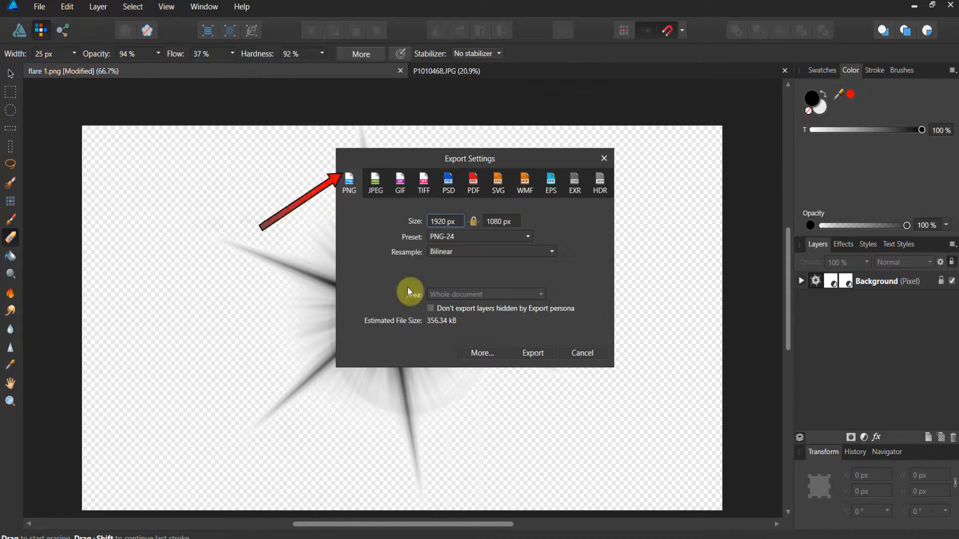
pyautogui.click(526, 355)
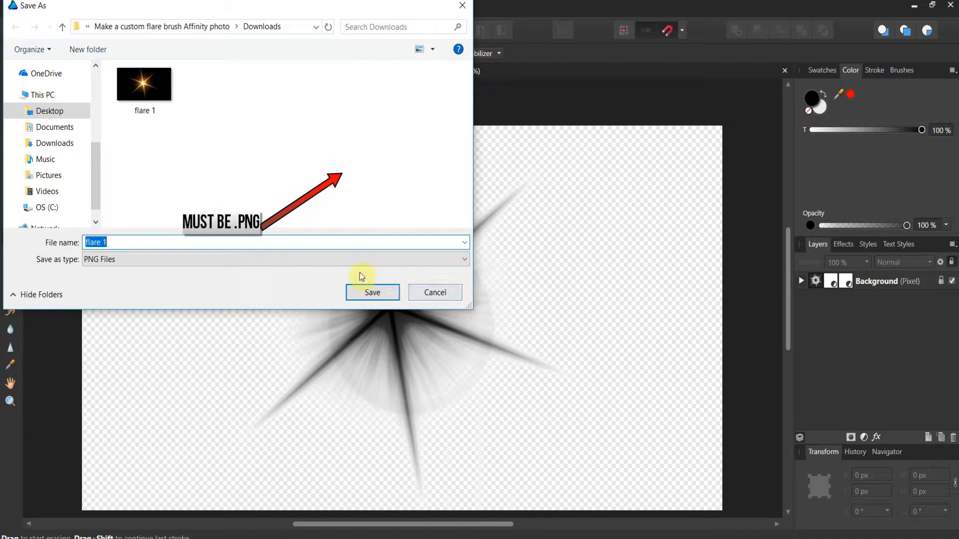
pyautogui.click(255, 242)
pyautogui.press('BackSpace')
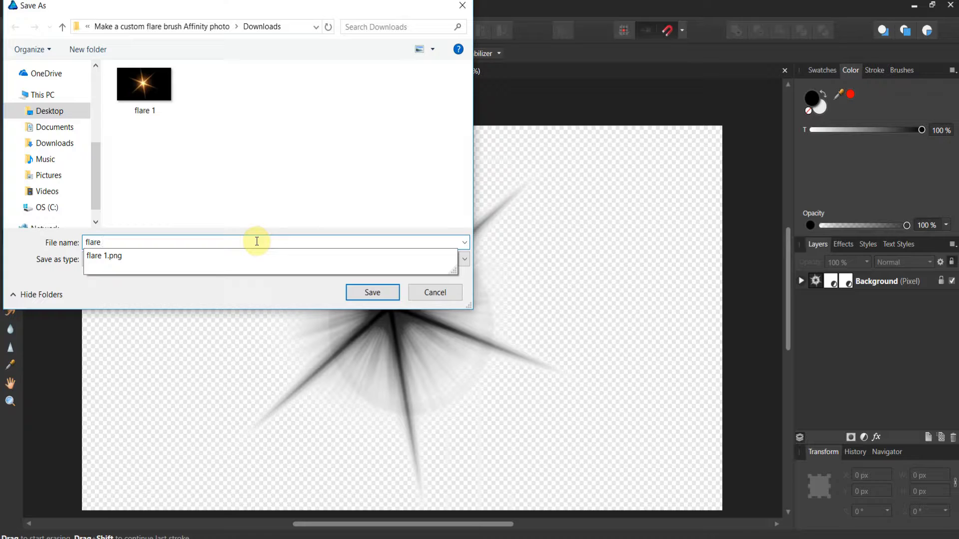
pyautogui.write('trial png')
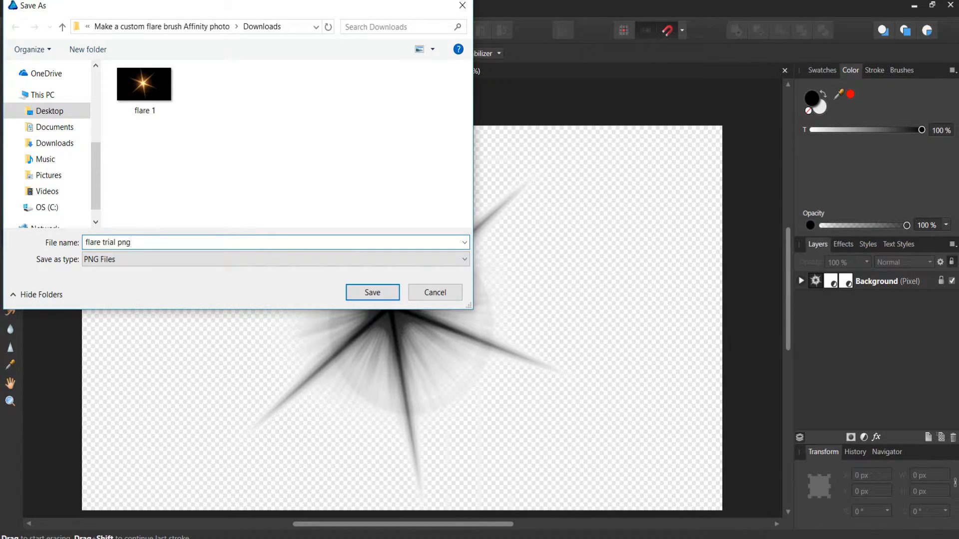
pyautogui.click(385, 292)
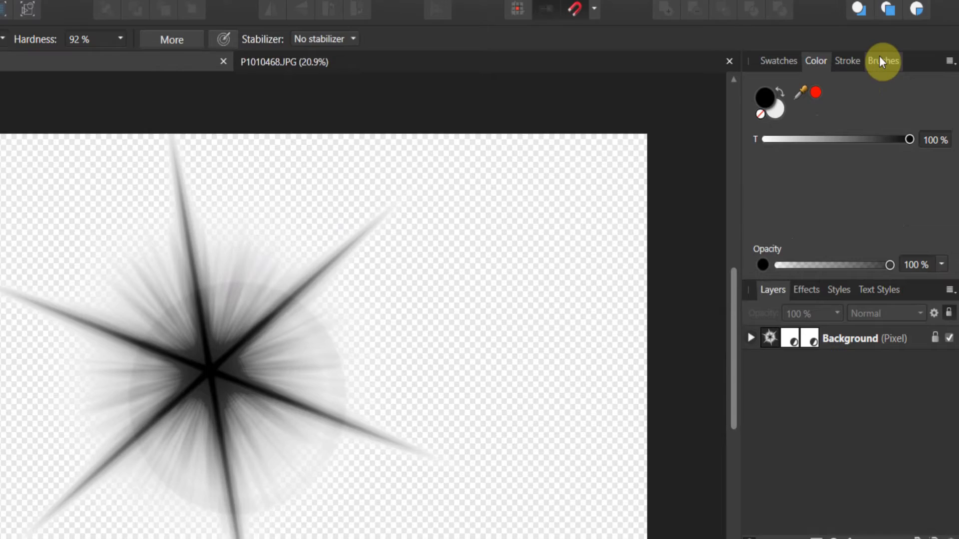
# Create a new brush category.
pyautogui.click(898, 70)
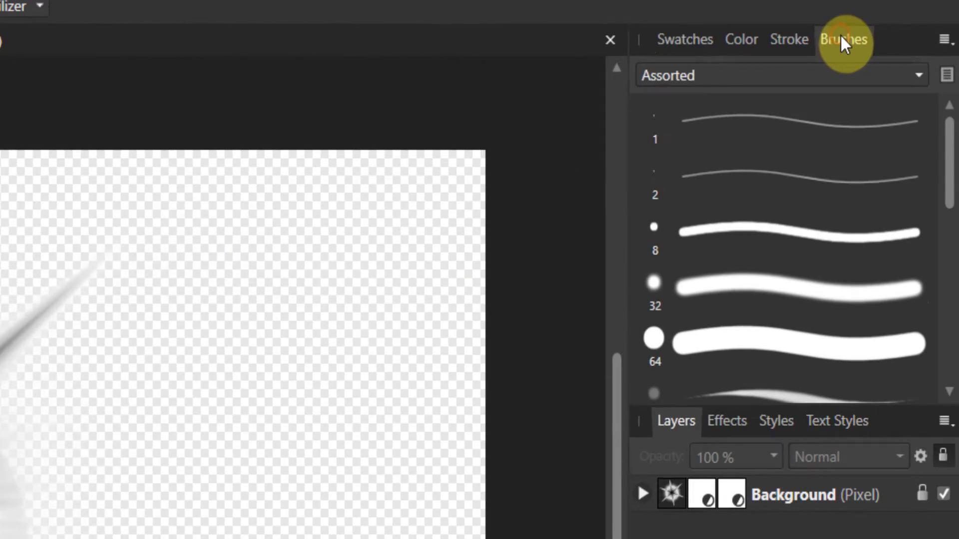
pyautogui.click(937, 40)
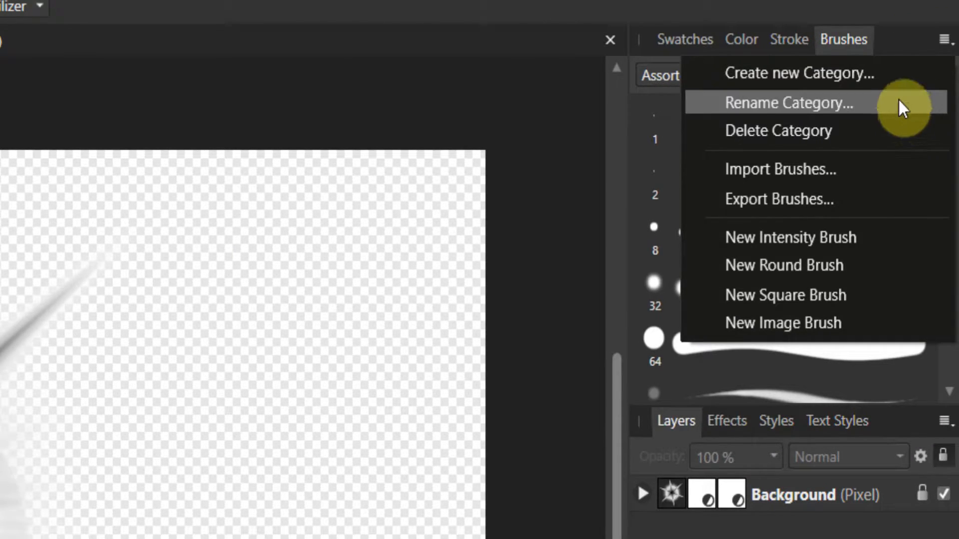
pyautogui.click(849, 71)
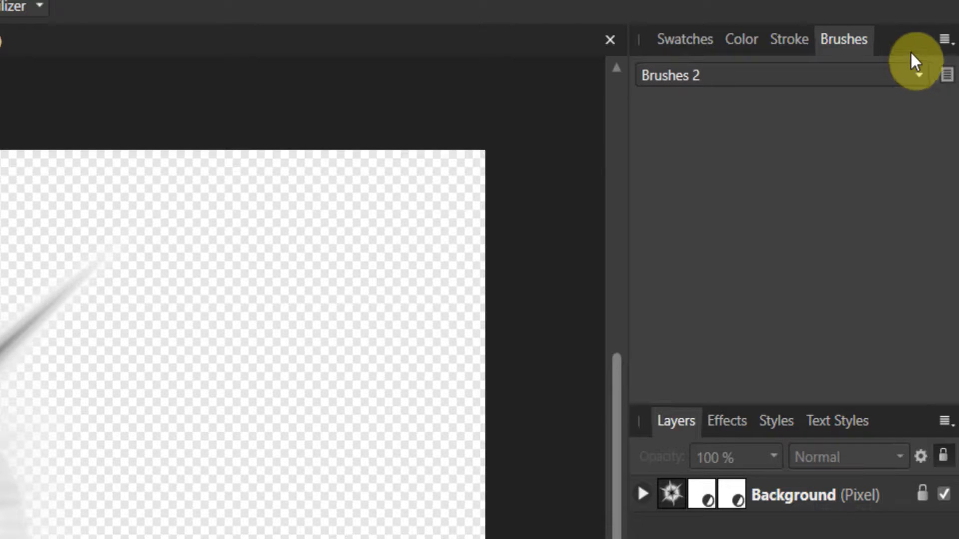
# Rename the new brush category to "flare trial".
pyautogui.click(942, 40)
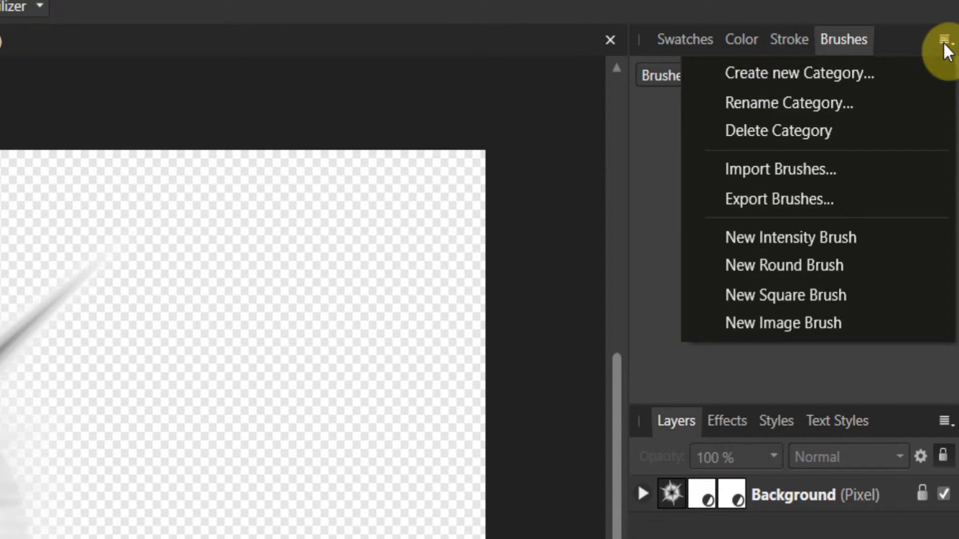
pyautogui.click(869, 105)
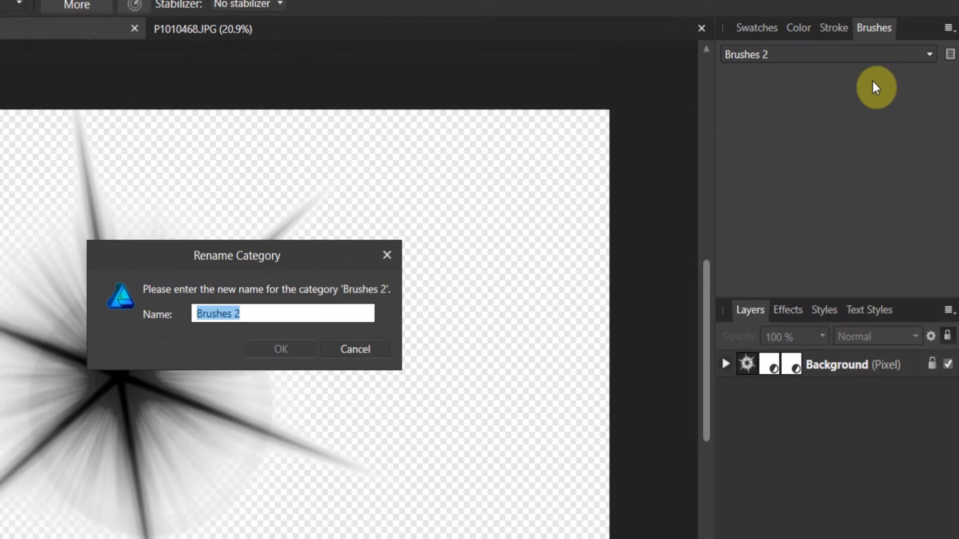
pyautogui.write('f')
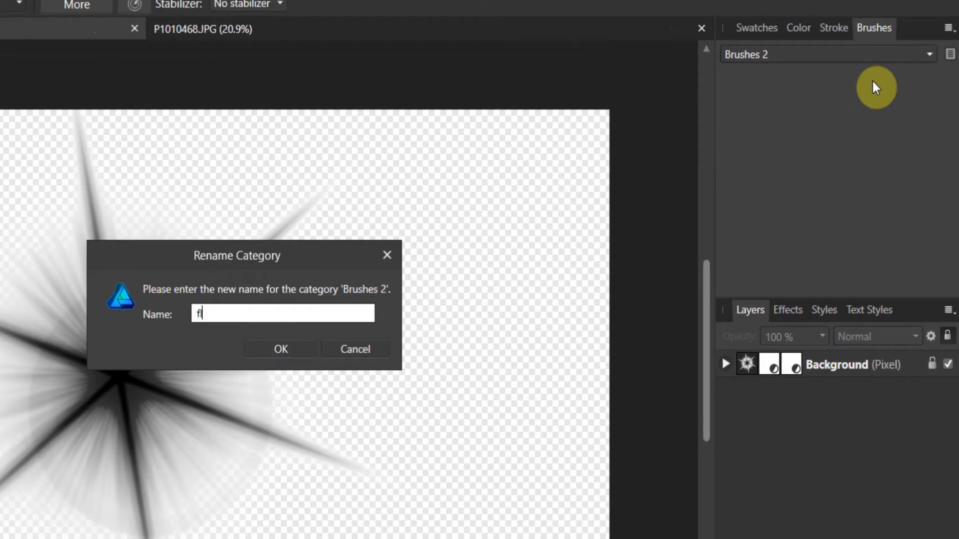
pyautogui.write('lare triaal')
pyautogui.press('BackSpace')
pyautogui.press('BackSpace')
pyautogui.write('l')
pyautogui.click(281, 349)
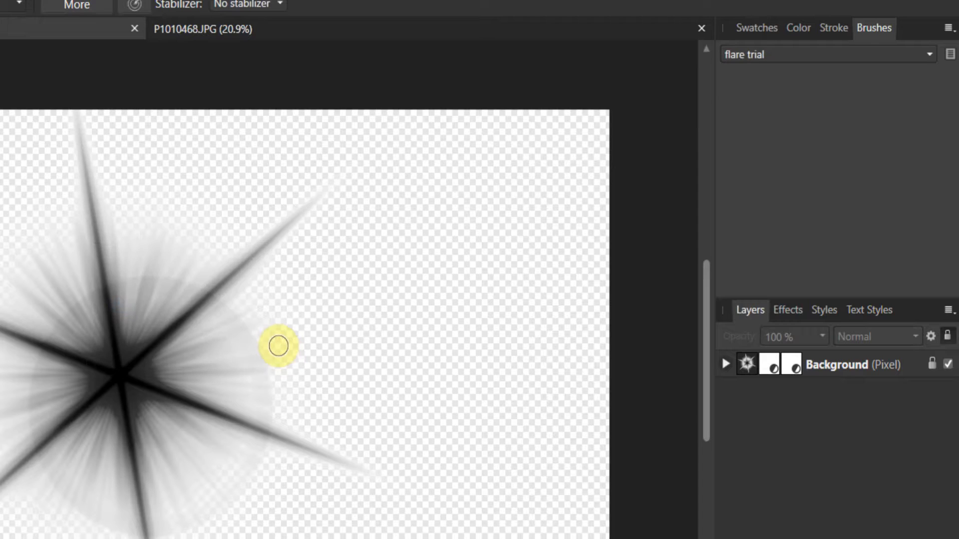
# Create a new intensity brush in the flare trial category from the "flare trial png" image.
pyautogui.click(948, 27)
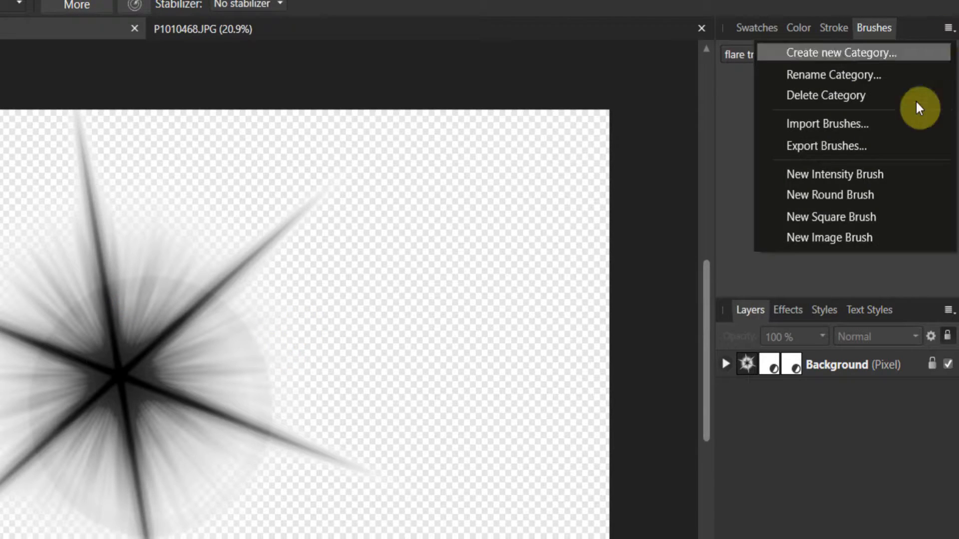
pyautogui.click(865, 176)
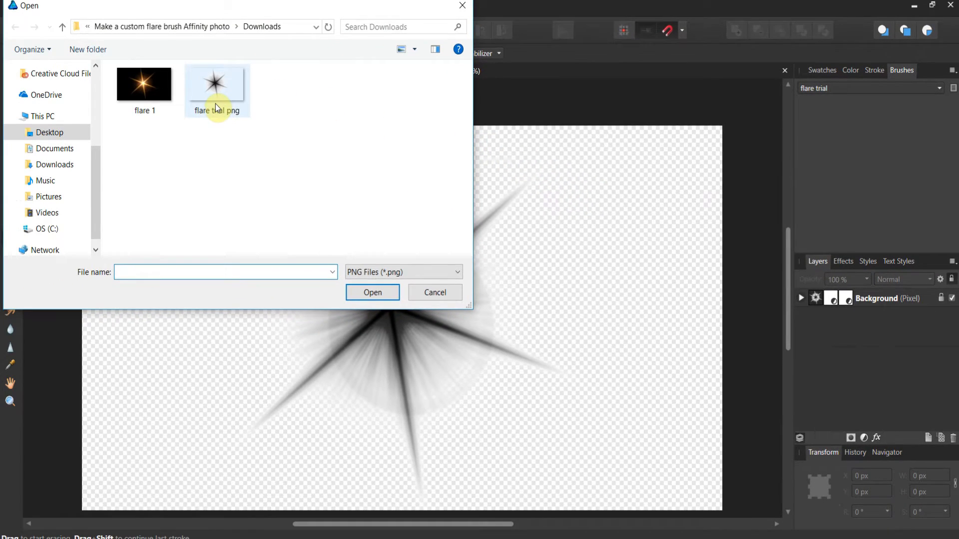
pyautogui.click(215, 104)
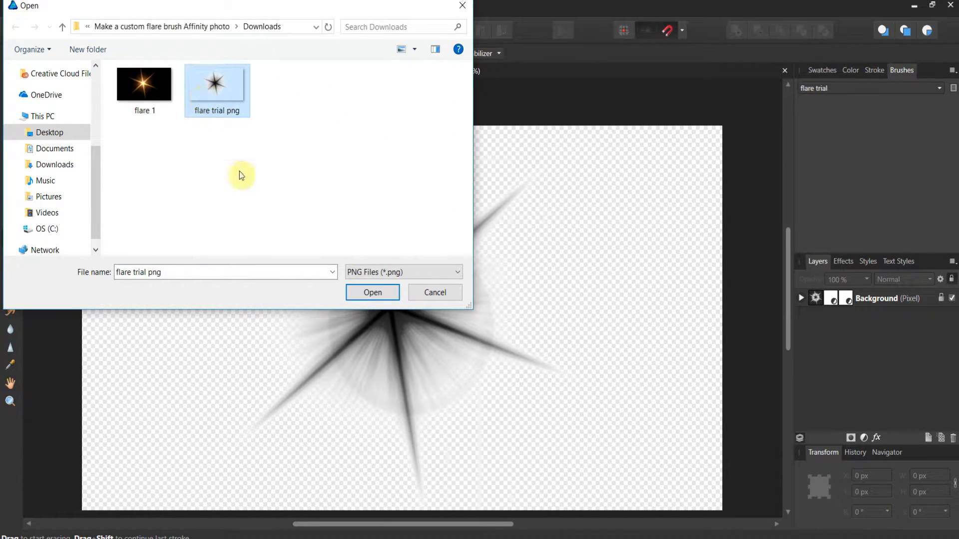
pyautogui.click(373, 296)
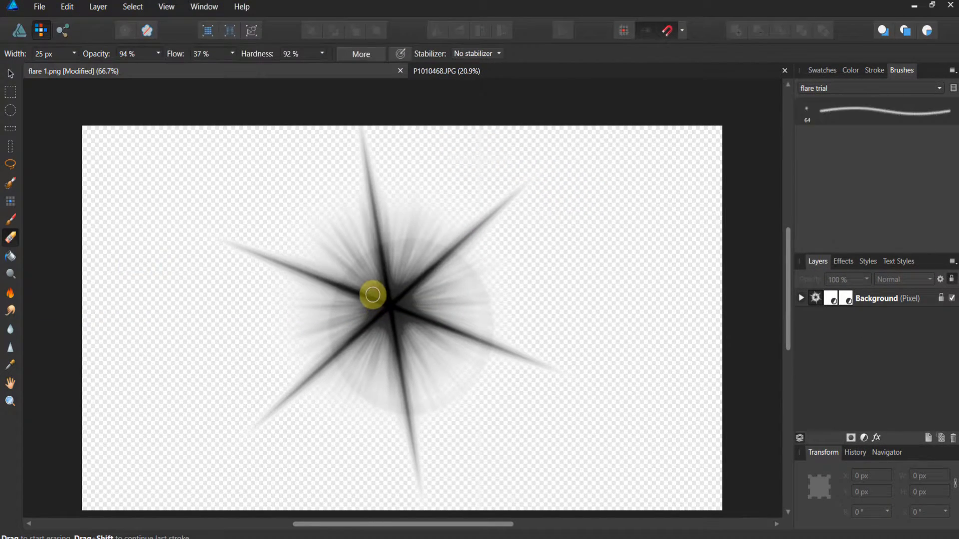
# Edit the new flare brush to size 359 px, spacing 147%, accumulation 31% and hardness 23%.
pyautogui.click(873, 118)
pyautogui.doubleClick(873, 118)
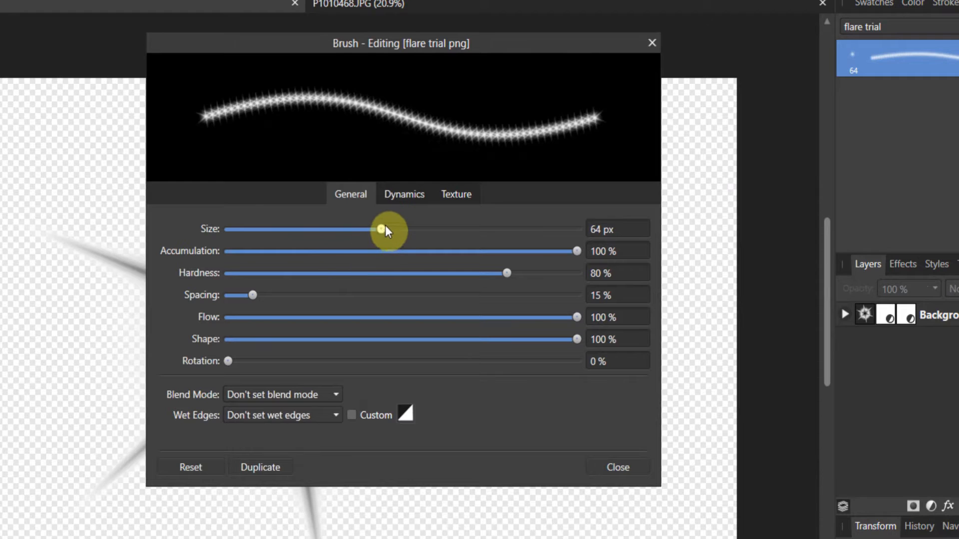
pyautogui.moveTo(385, 227); pyautogui.dragTo(479, 229)
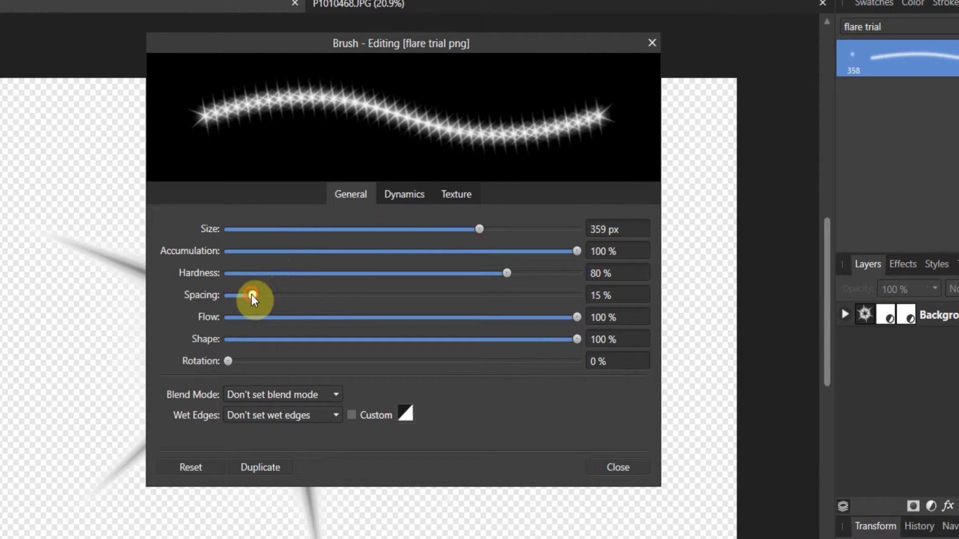
pyautogui.moveTo(253, 295); pyautogui.dragTo(484, 309)
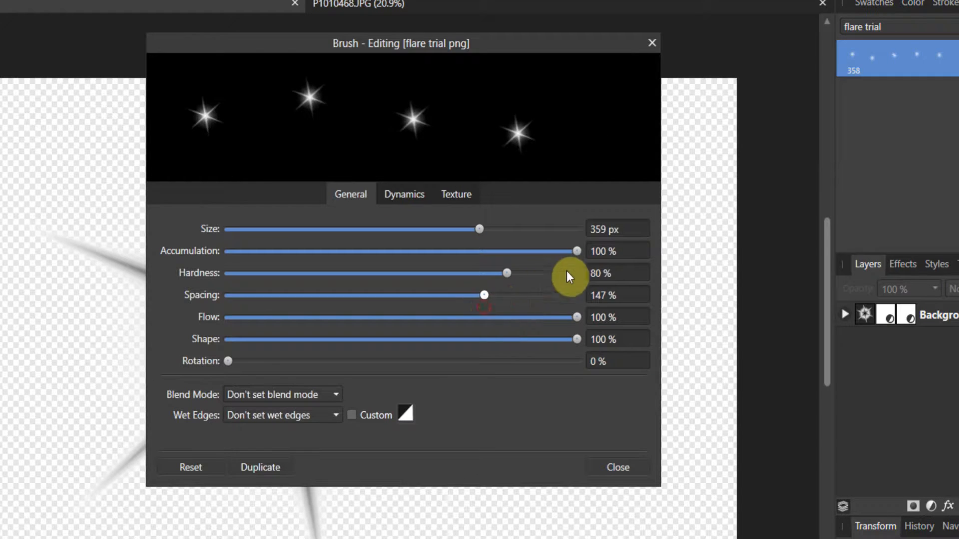
pyautogui.moveTo(573, 252); pyautogui.dragTo(337, 263)
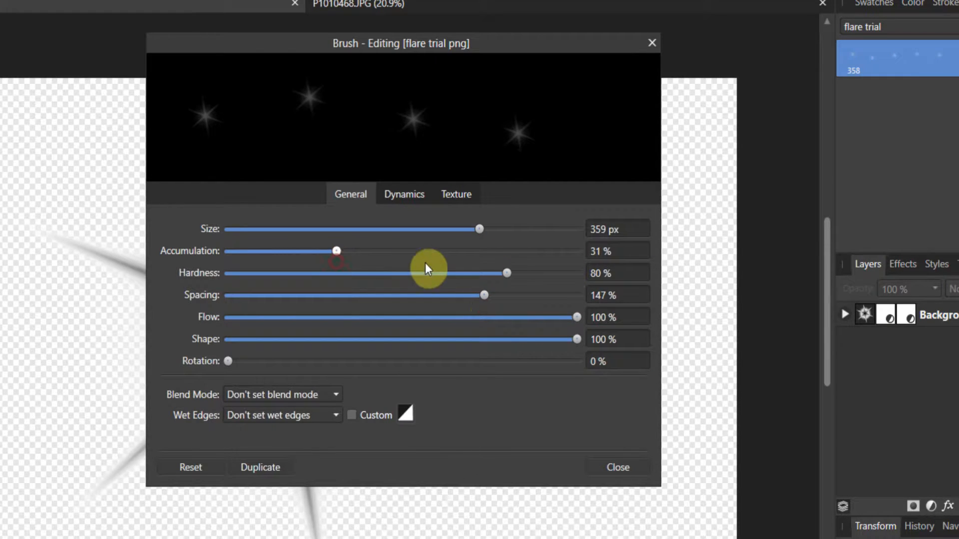
pyautogui.moveTo(506, 273); pyautogui.dragTo(307, 281)
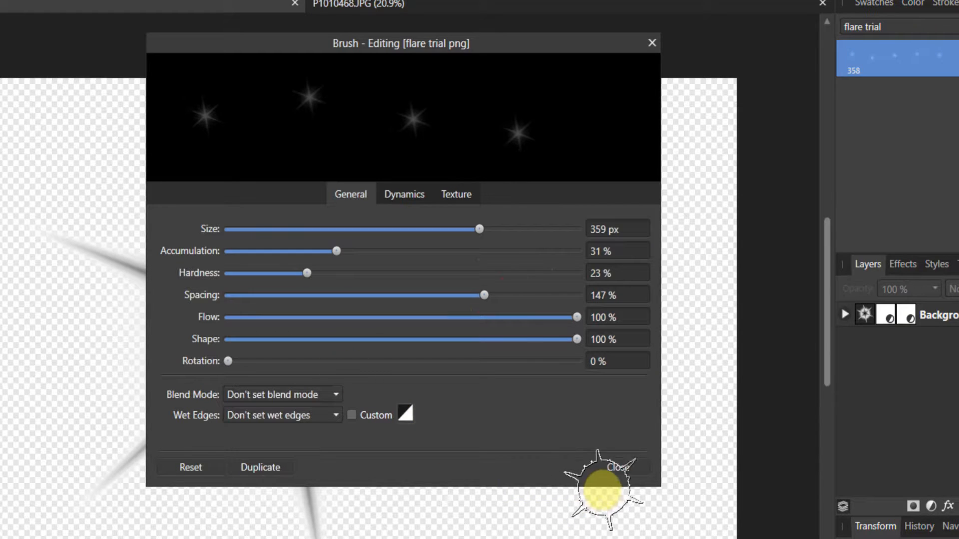
pyautogui.click(627, 470)
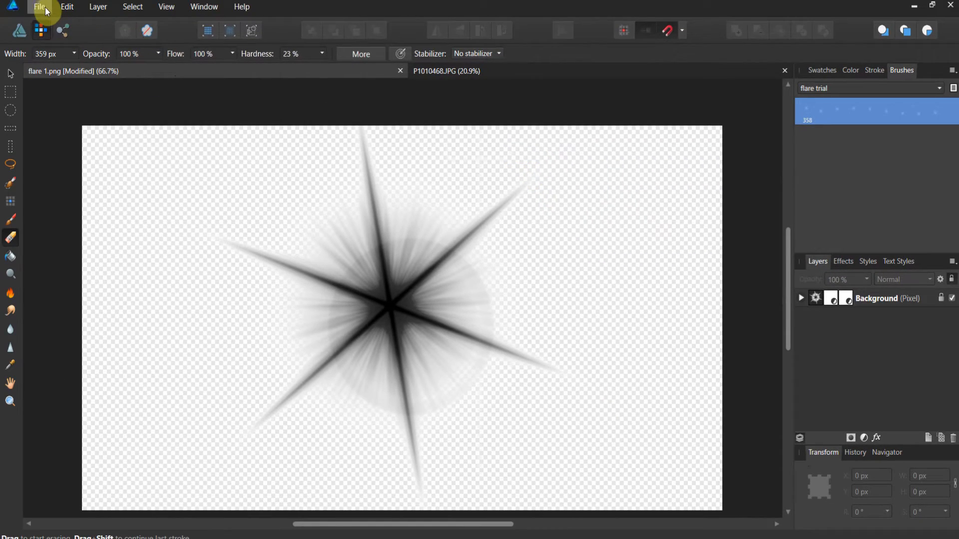
# Create a new 1000 × 1000 px web document.
pyautogui.click(42, 7)
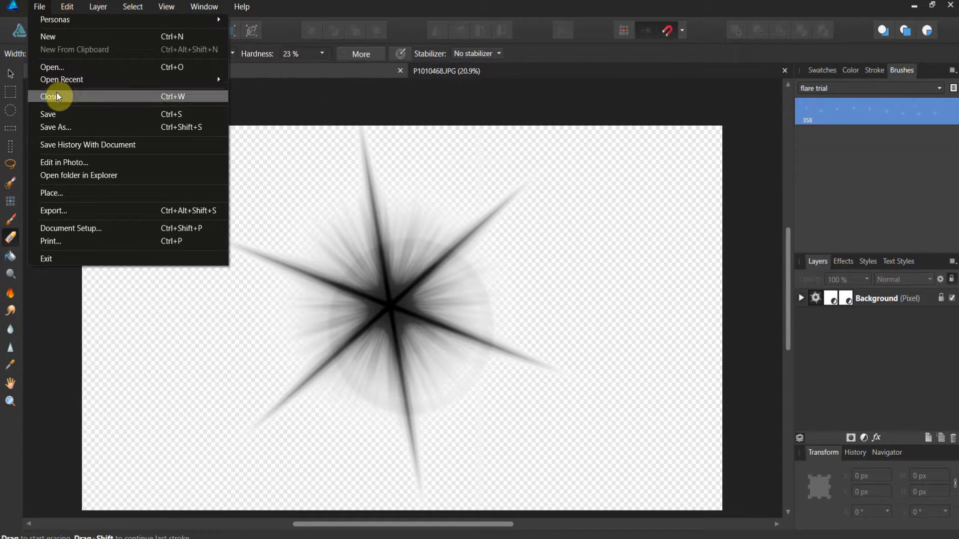
pyautogui.click(56, 40)
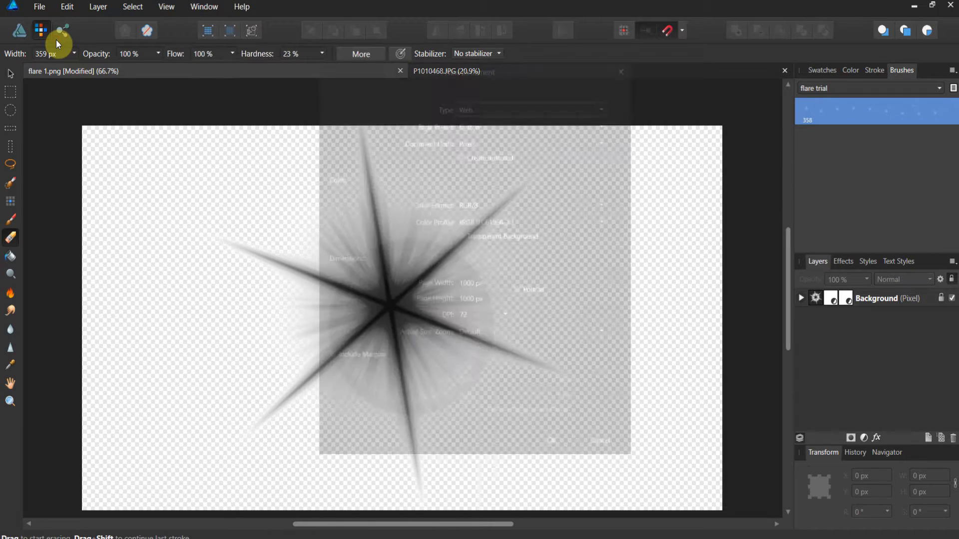
pyautogui.click(548, 449)
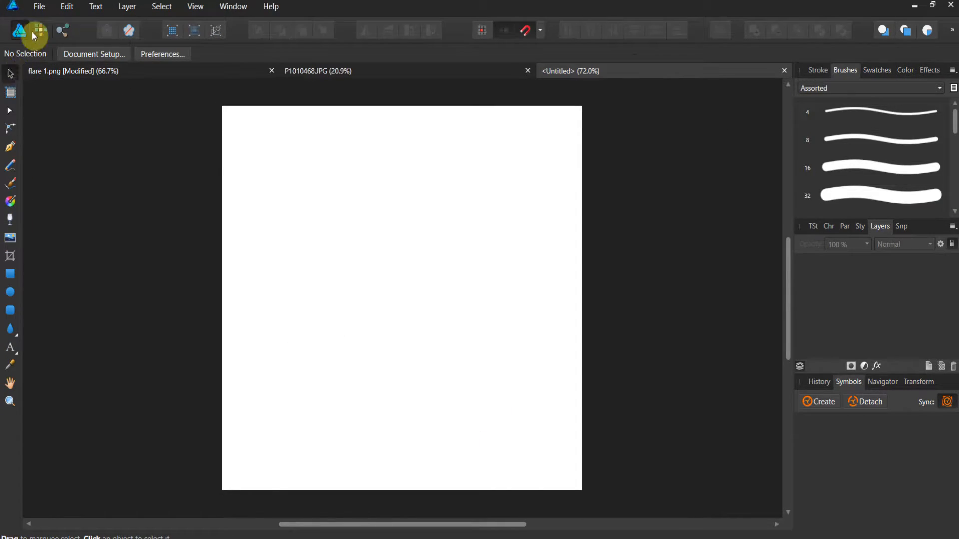
# Draw a rectangle covering the whole 1000 × 1000 px page and fill it with black.
pyautogui.click(9, 276)
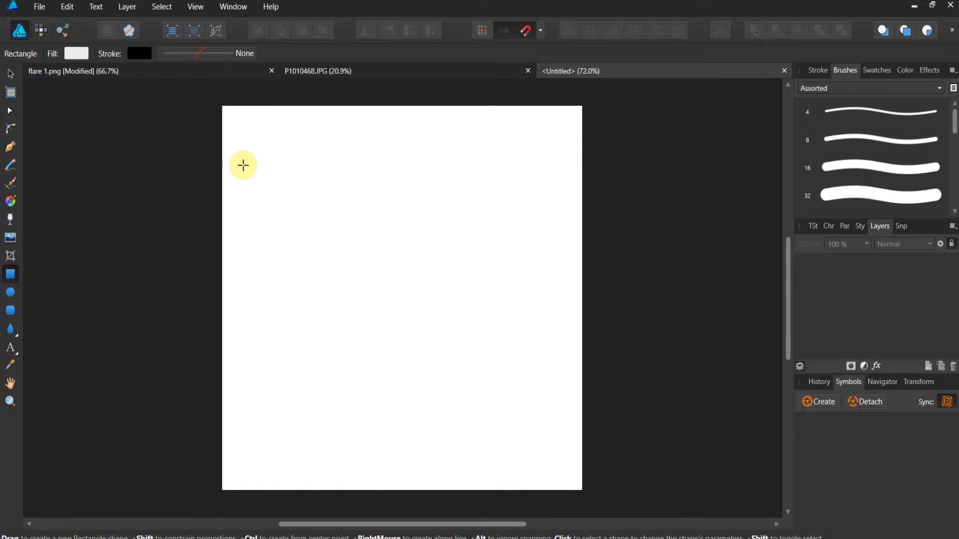
pyautogui.moveTo(222, 106); pyautogui.dragTo(582, 491)
pyautogui.click(74, 55)
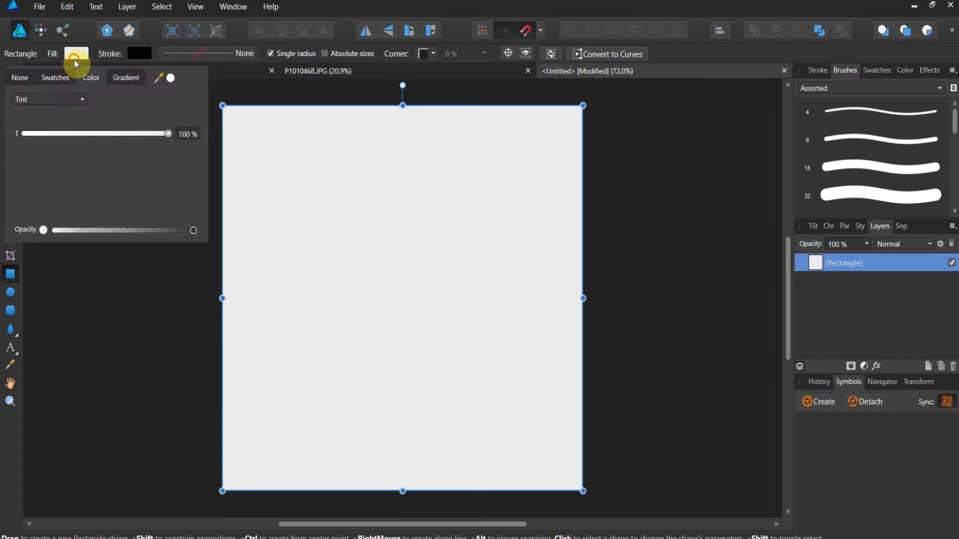
pyautogui.click(61, 77)
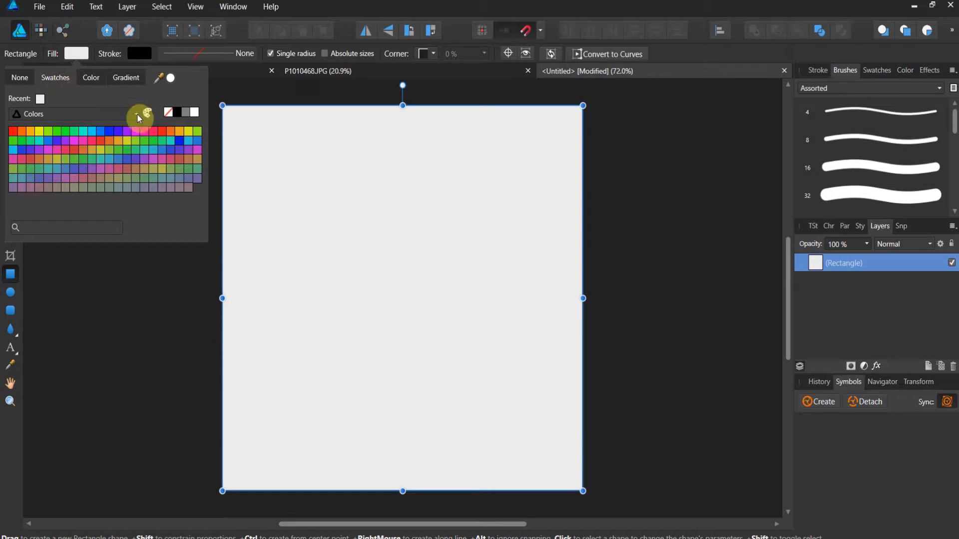
pyautogui.click(178, 112)
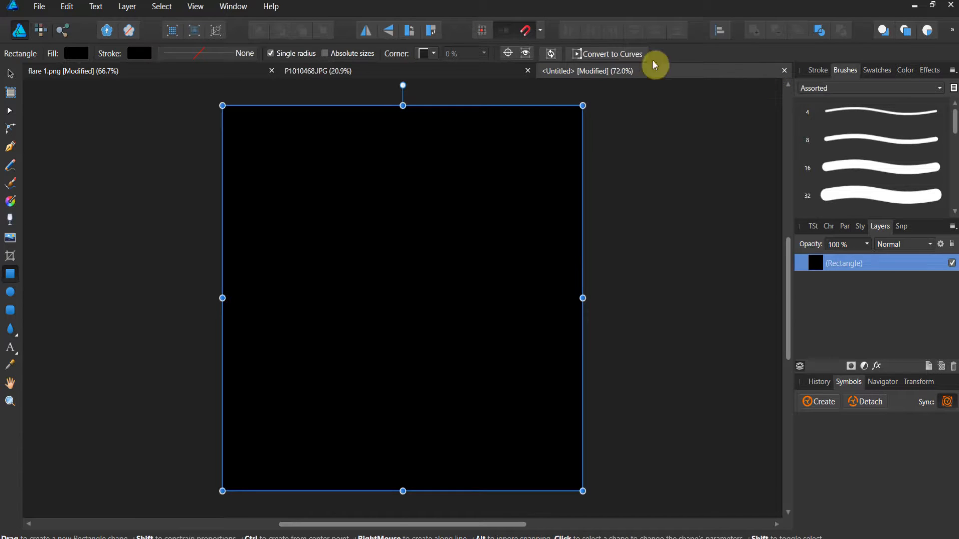
# Add a pixel layer above the black rectangle in the Pixel Persona and set the Paint Brush colour to white.
pyautogui.click(43, 35)
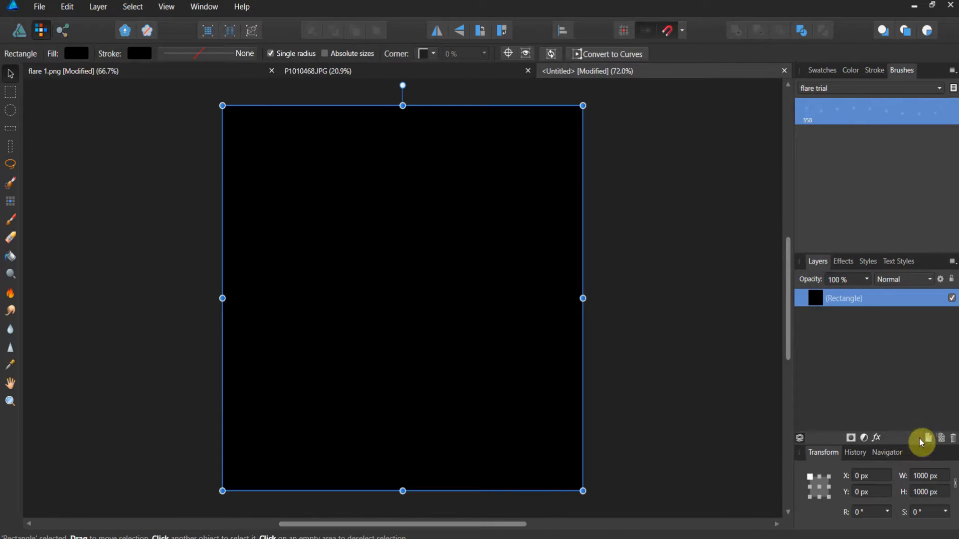
pyautogui.click(940, 438)
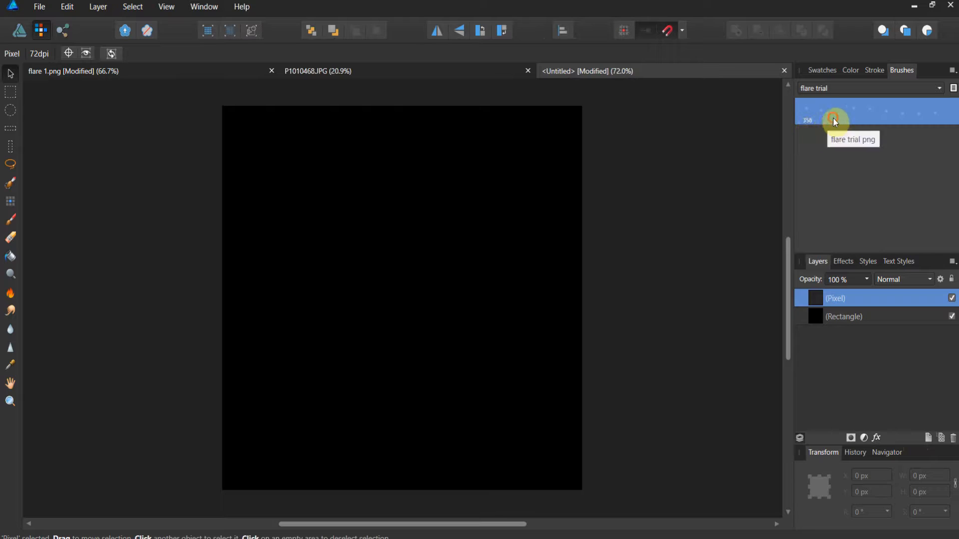
pyautogui.click(11, 221)
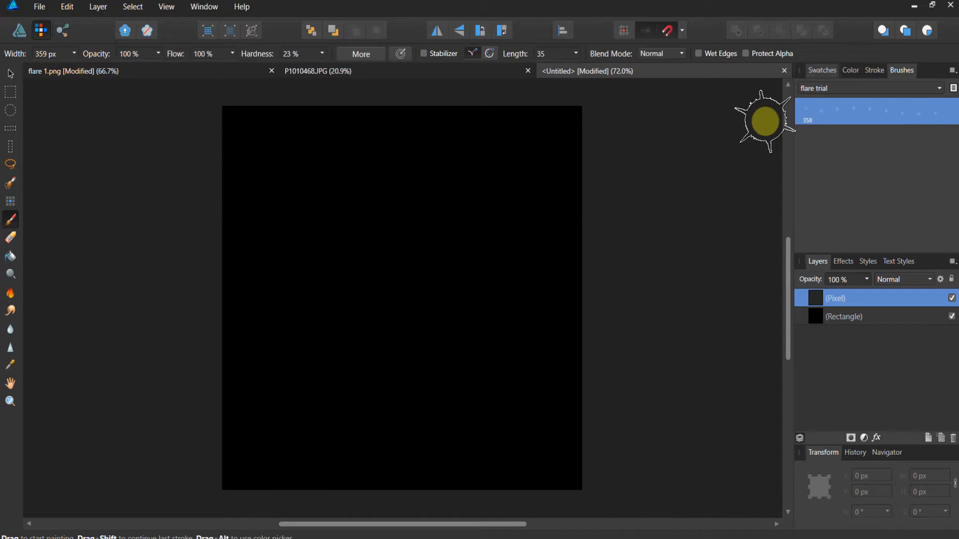
pyautogui.click(844, 70)
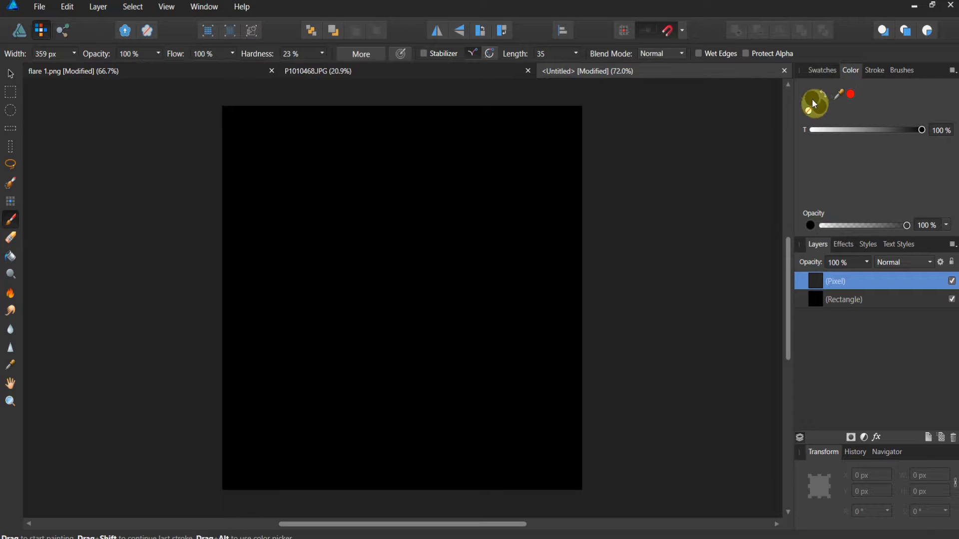
pyautogui.moveTo(926, 130); pyautogui.dragTo(808, 135)
# Enlarge the flare brush to 1098.2 px and stamp several white flares across the black page.
pyautogui.click(499, 193)
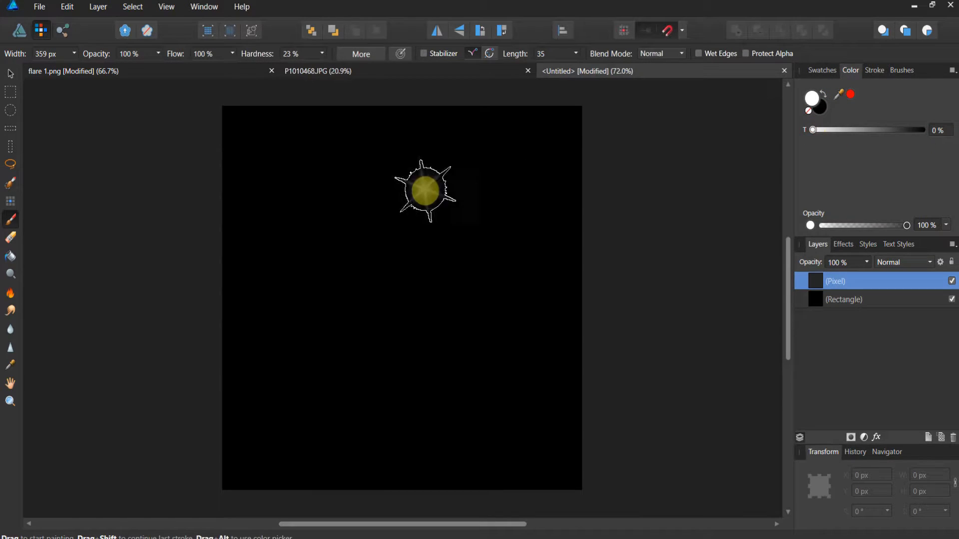
pyautogui.press(']')
pyautogui.press(']')
pyautogui.press(']')
pyautogui.press(']')
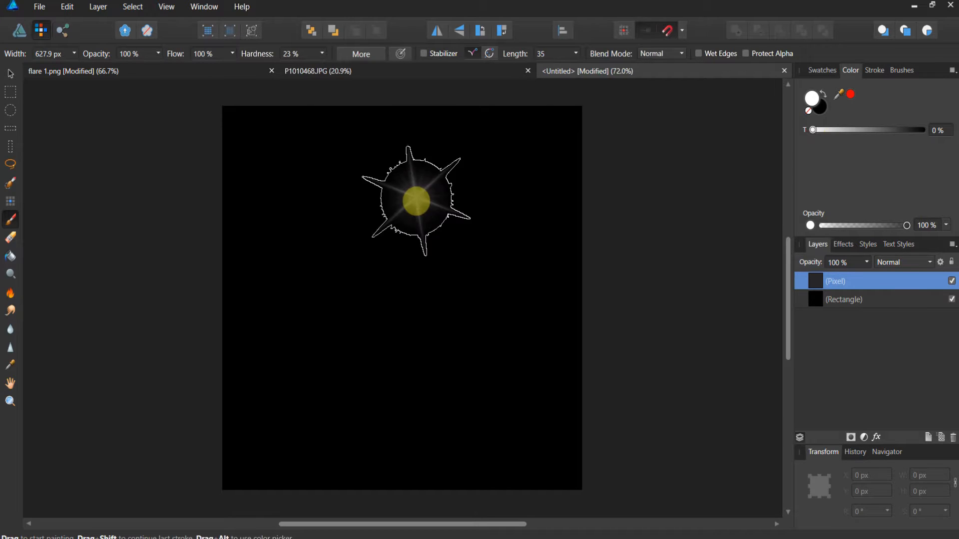
pyautogui.press(']')
pyautogui.press(']')
pyautogui.press(']')
pyautogui.press(']')
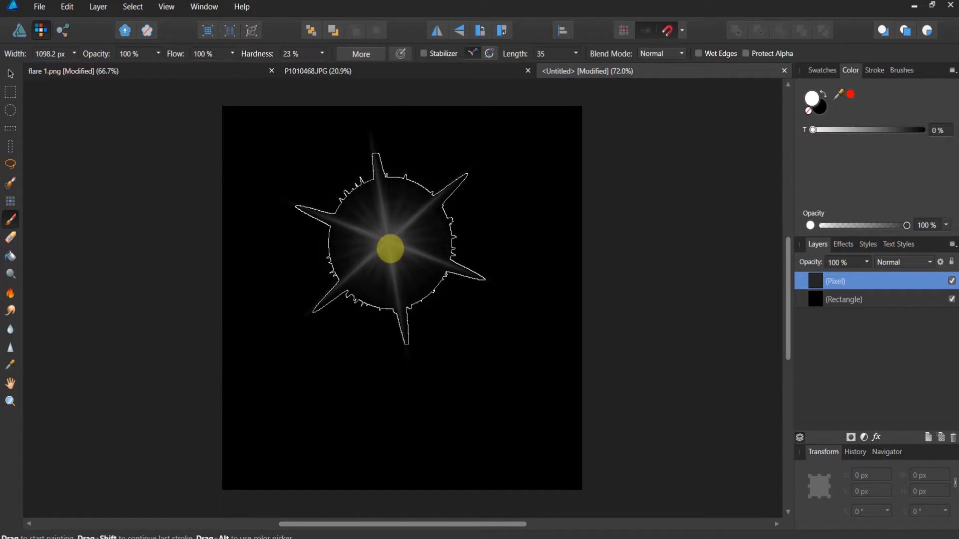
pyautogui.click(389, 244)
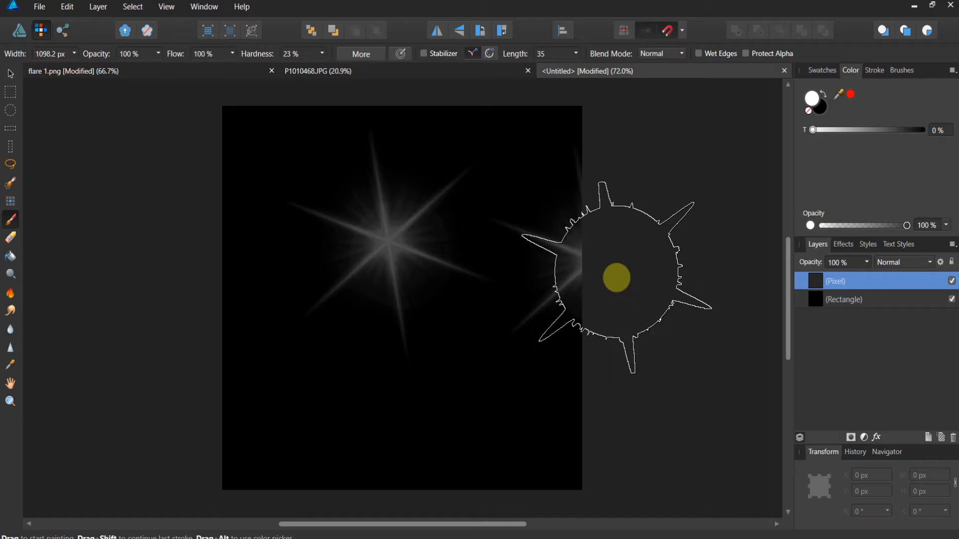
pyautogui.click(515, 346)
pyautogui.click(343, 368)
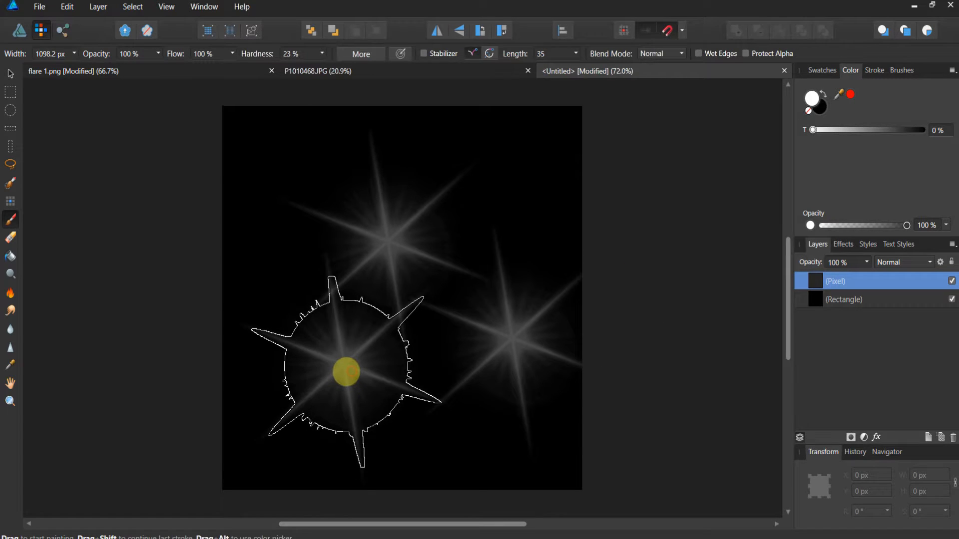
pyautogui.click(303, 235)
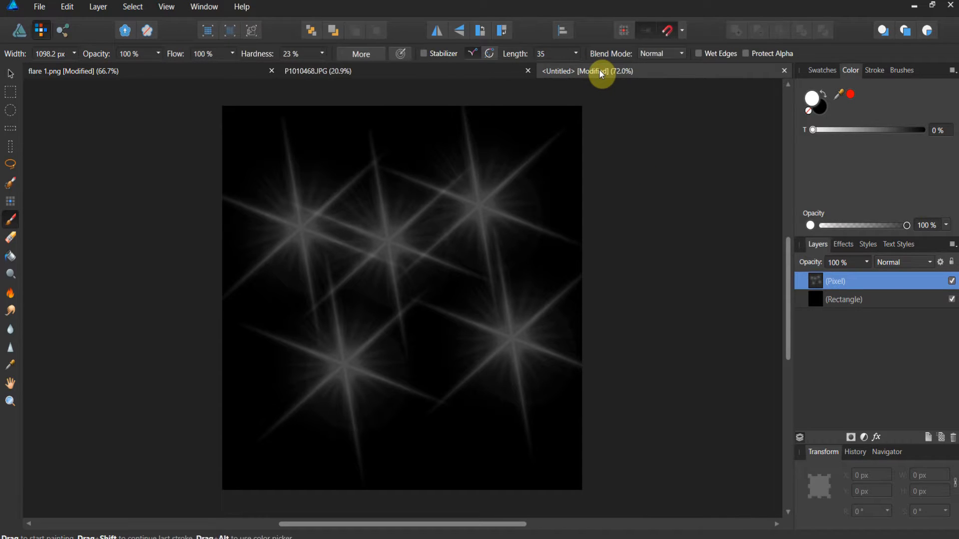
# Add a new pixel layer above the Background of the P1010468.JPG photo in the Pixel Persona and show the flare trial brushes.
pyautogui.click(478, 75)
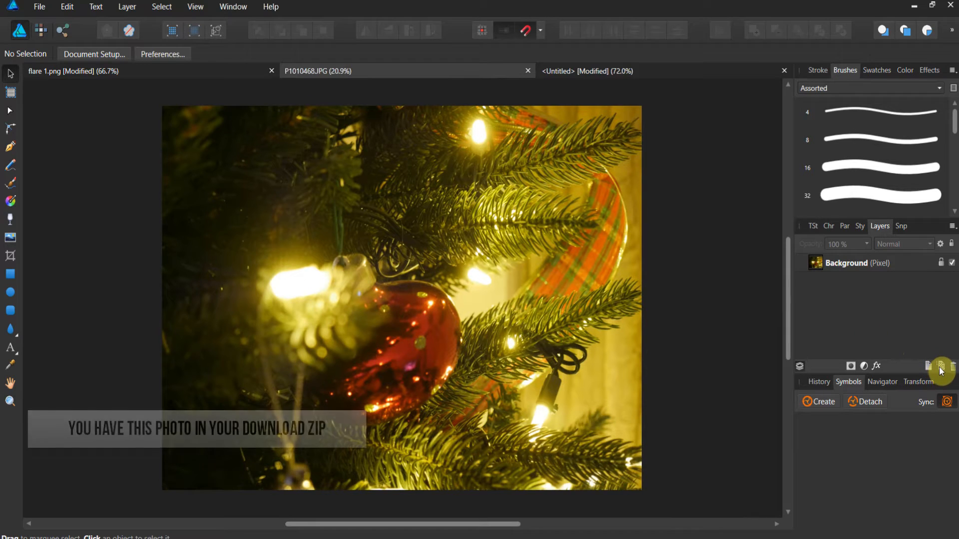
pyautogui.click(41, 31)
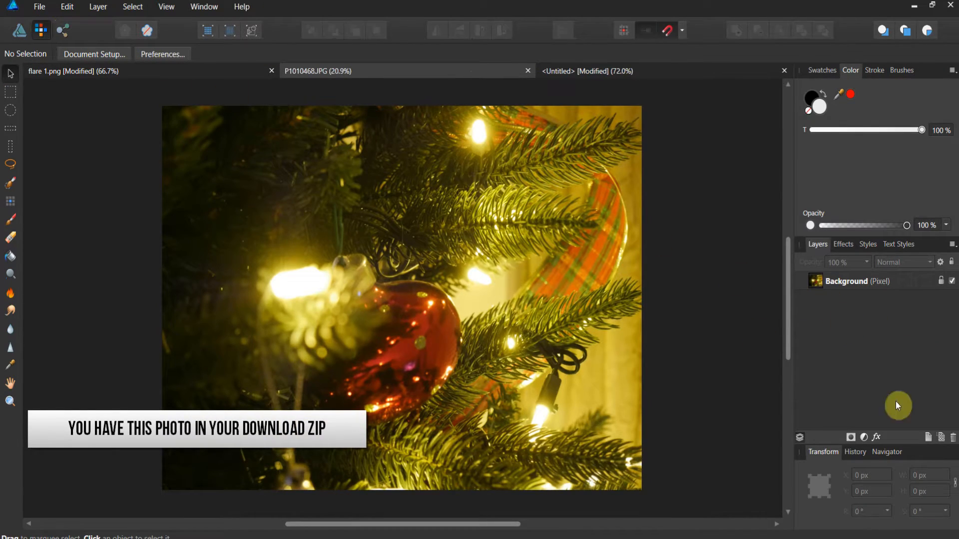
pyautogui.click(941, 438)
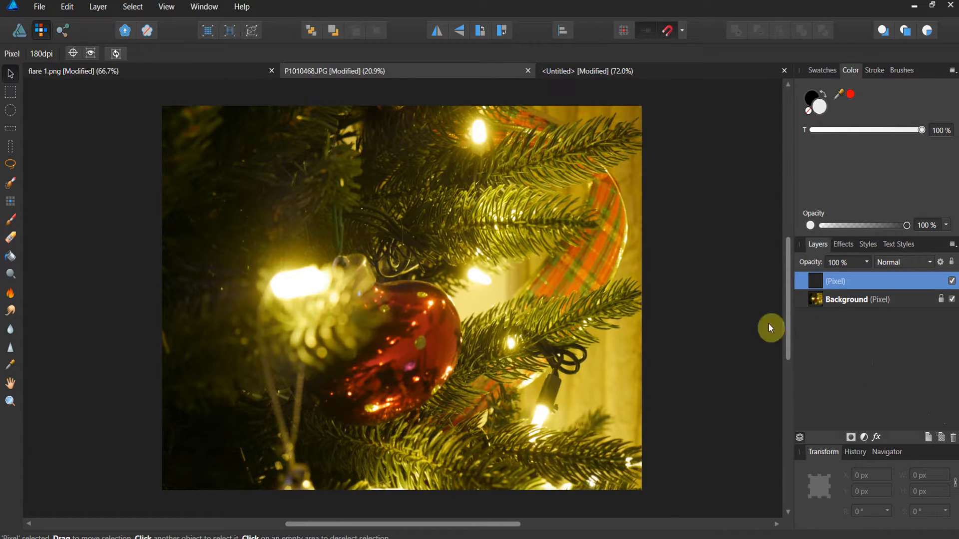
pyautogui.click(898, 76)
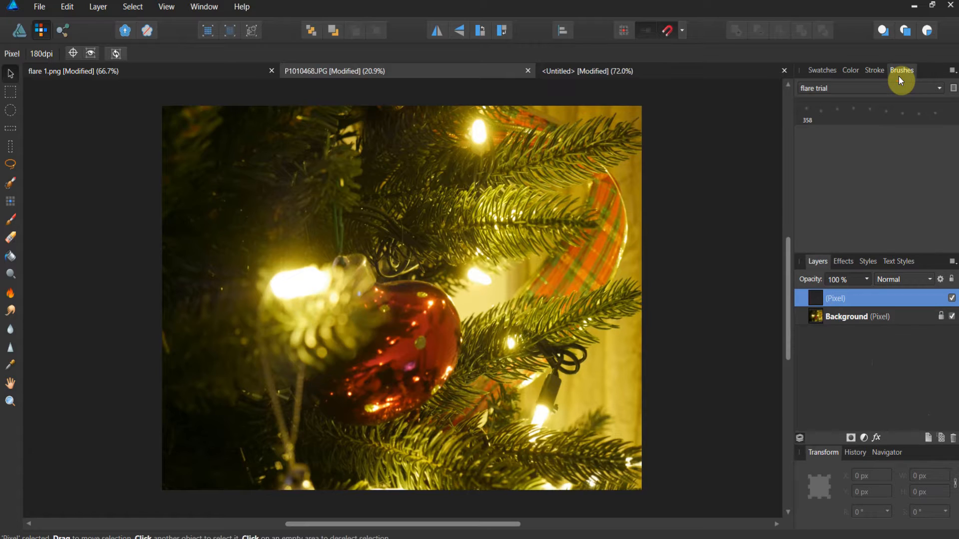
# Choose the 358 px flare brush, sample a pale yellow from the large glowing bulb, and activate the Paint Brush.
pyautogui.click(895, 109)
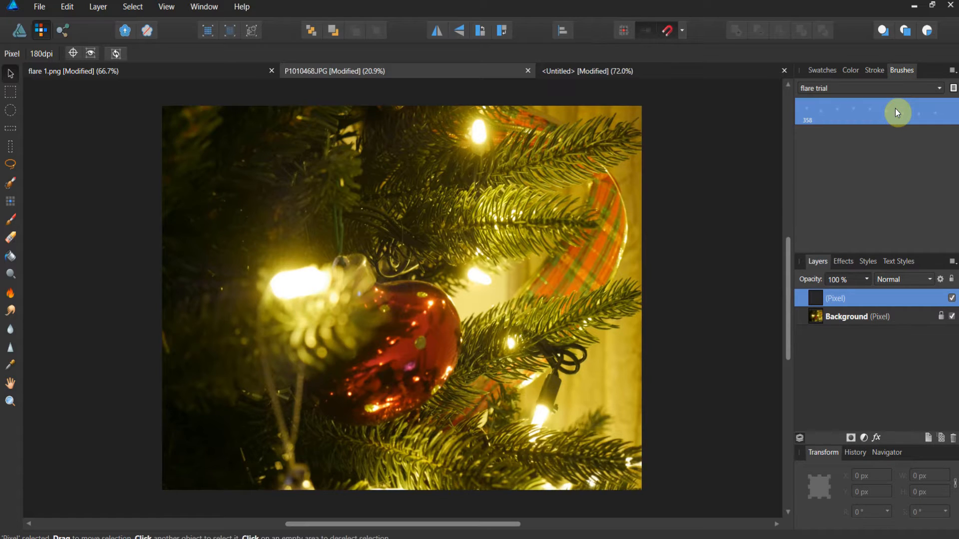
pyautogui.click(855, 73)
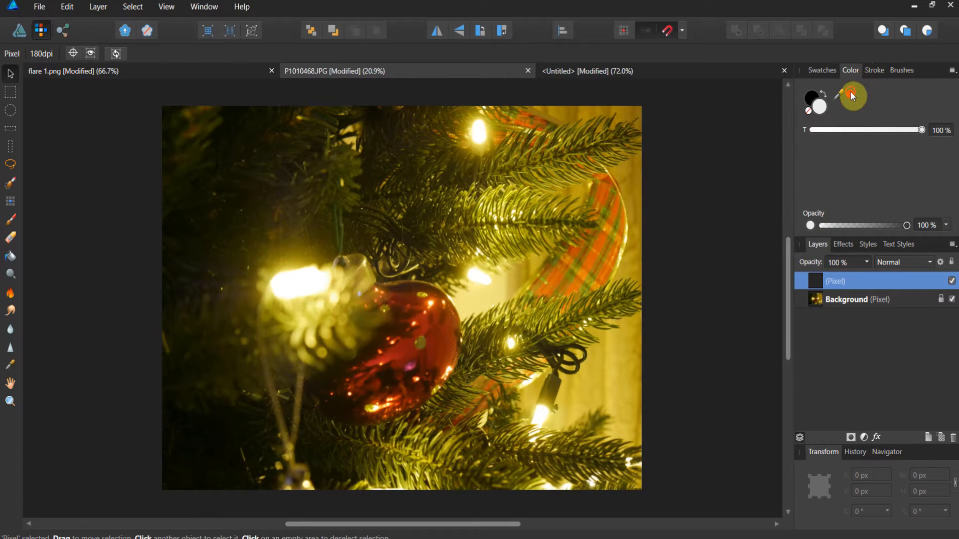
pyautogui.moveTo(851, 95); pyautogui.dragTo(331, 275)
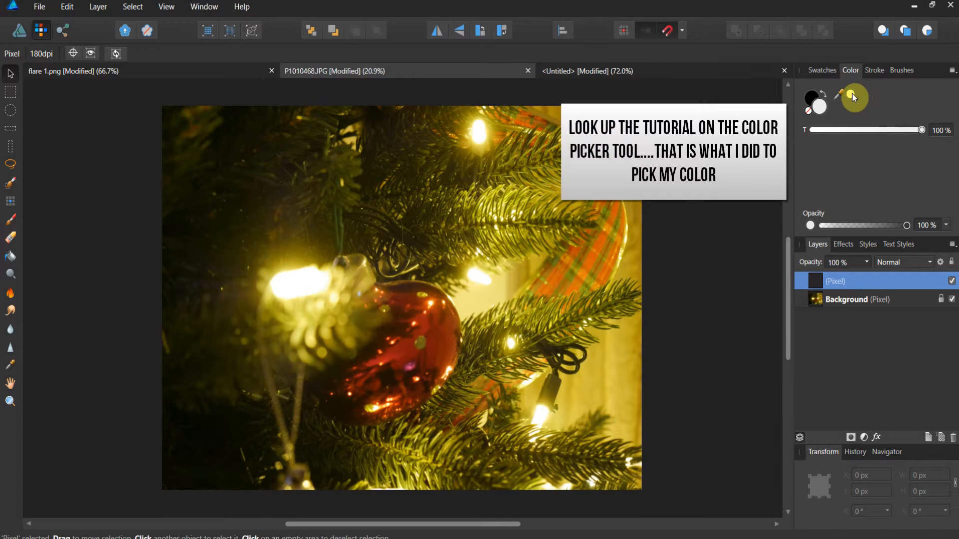
pyautogui.click(11, 220)
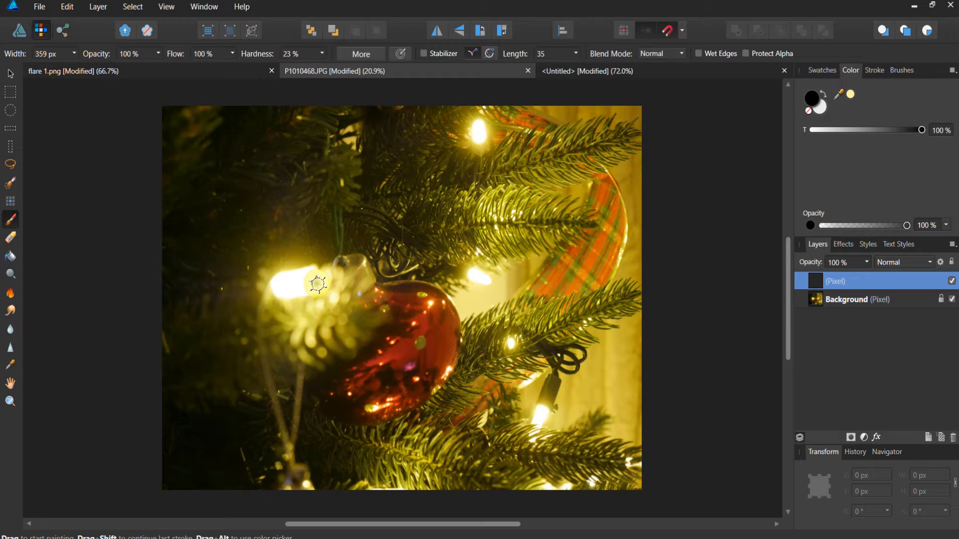
# Enlarge the flare brush to 4096 px and try a stamp over the large glowing bulb.
pyautogui.press(']')
pyautogui.press(']')
pyautogui.press(']')
pyautogui.press(']')
pyautogui.press(']')
pyautogui.press(']')
pyautogui.press(']')
pyautogui.press(']')
pyautogui.press(']')
pyautogui.press(']')
pyautogui.press(']')
pyautogui.press(']')
pyautogui.press(']')
pyautogui.press(']')
pyautogui.press(']')
pyautogui.press(']')
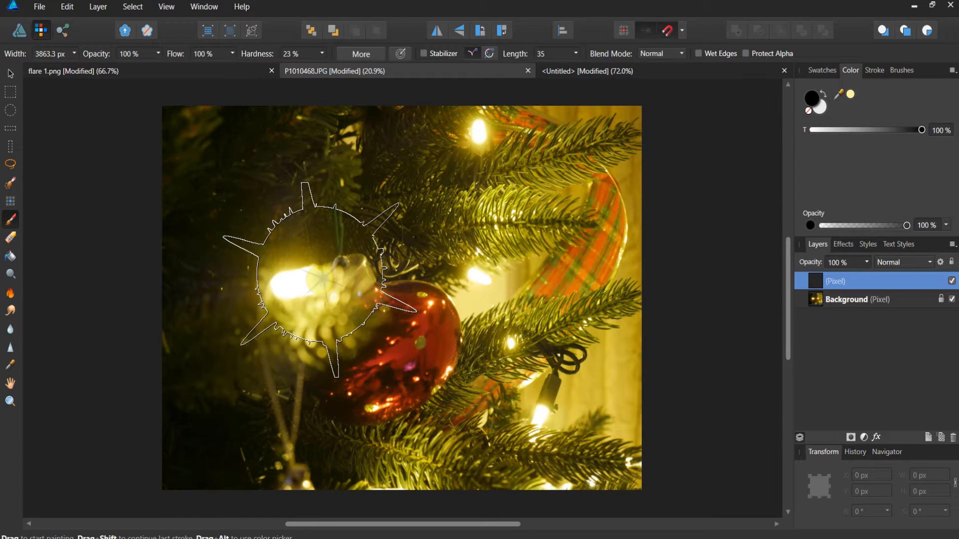
pyautogui.press(']')
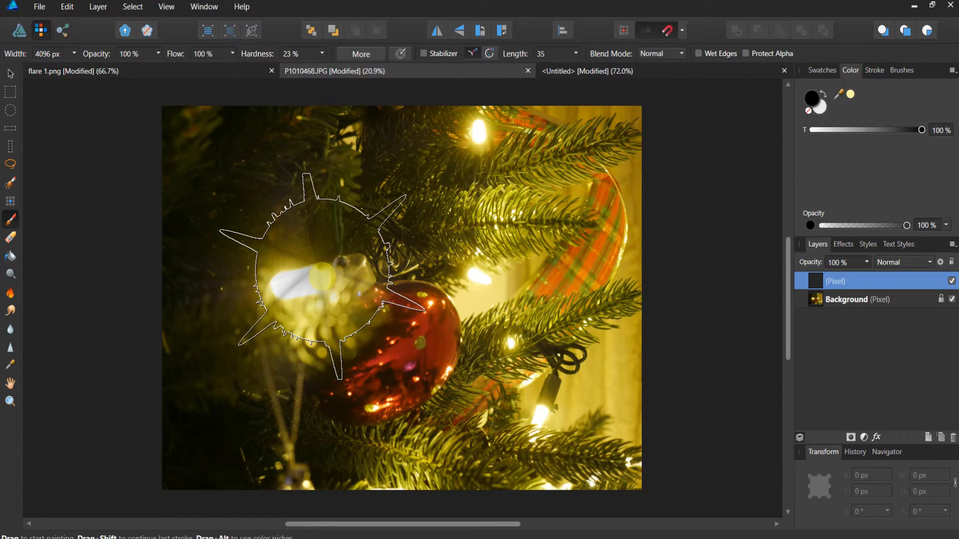
pyautogui.moveTo(322, 276); pyautogui.dragTo(324, 279)
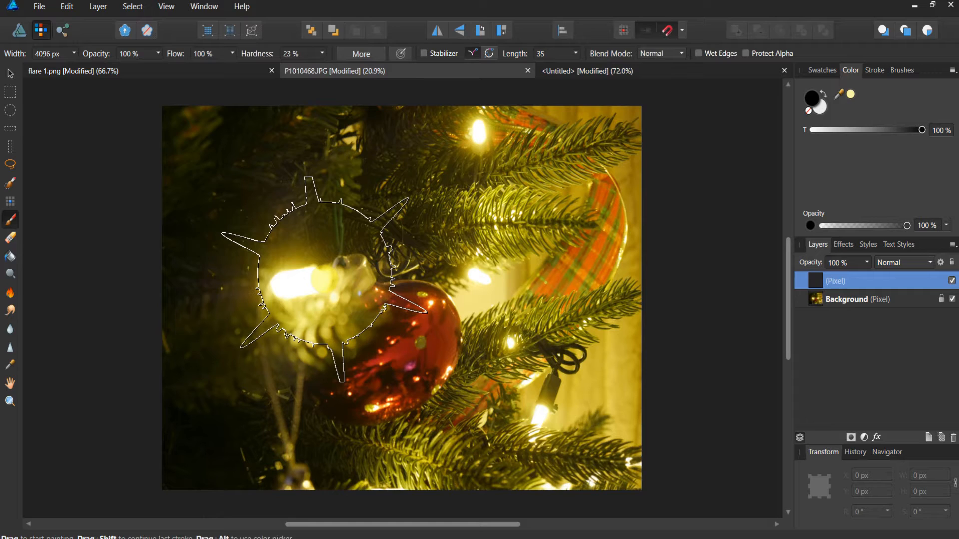
# Set the Paint Brush colour to the sampled yellow, try a flare on the large bulb and undo it.
pyautogui.click(849, 95)
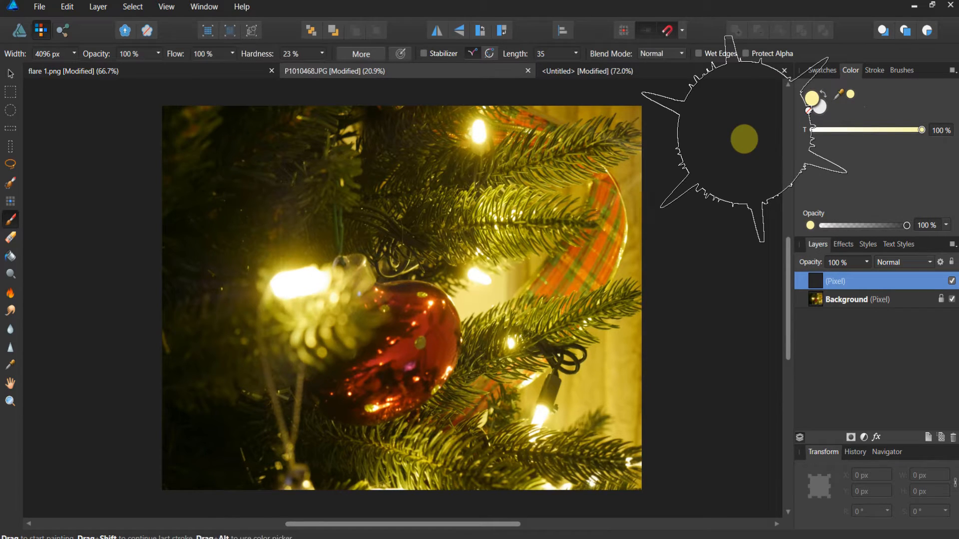
pyautogui.click(322, 281)
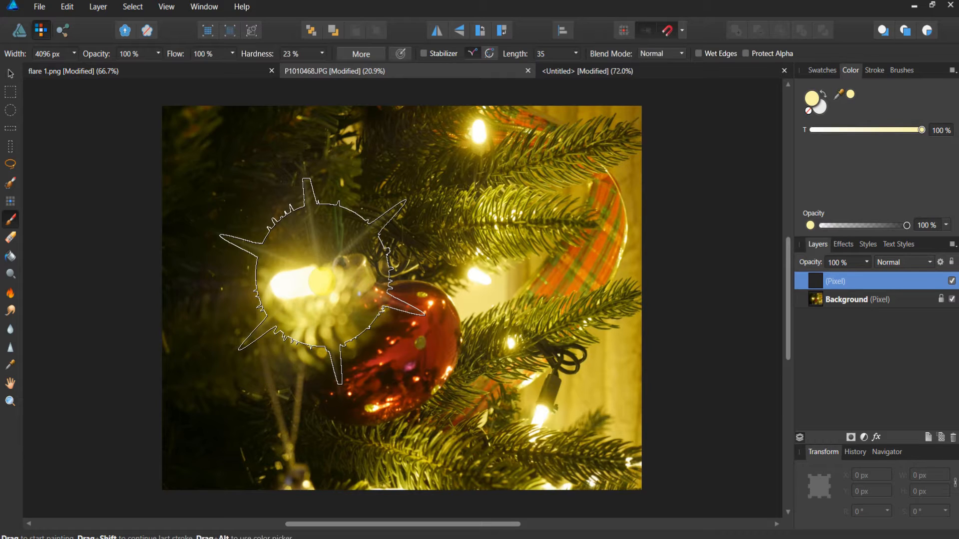
pyautogui.hotkey('ctrl', 'z')
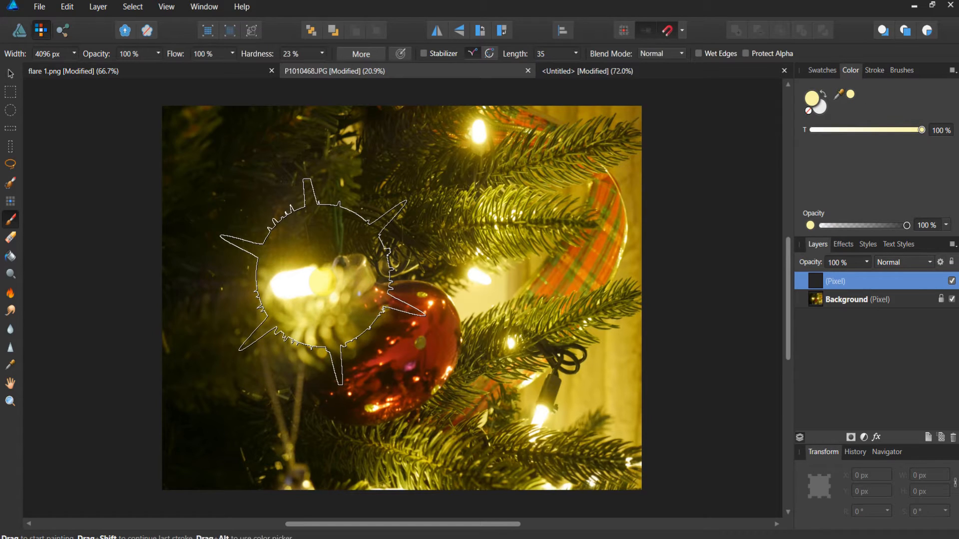
# Stamp a flare on the large glowing bulb and change the brush colour to white sampled from its centre.
pyautogui.moveTo(840, 97)
pyautogui.mouseDown()
pyautogui.moveTo(631, 208)
pyautogui.moveTo(339, 259)
pyautogui.moveTo(305, 279)
pyautogui.mouseUp()
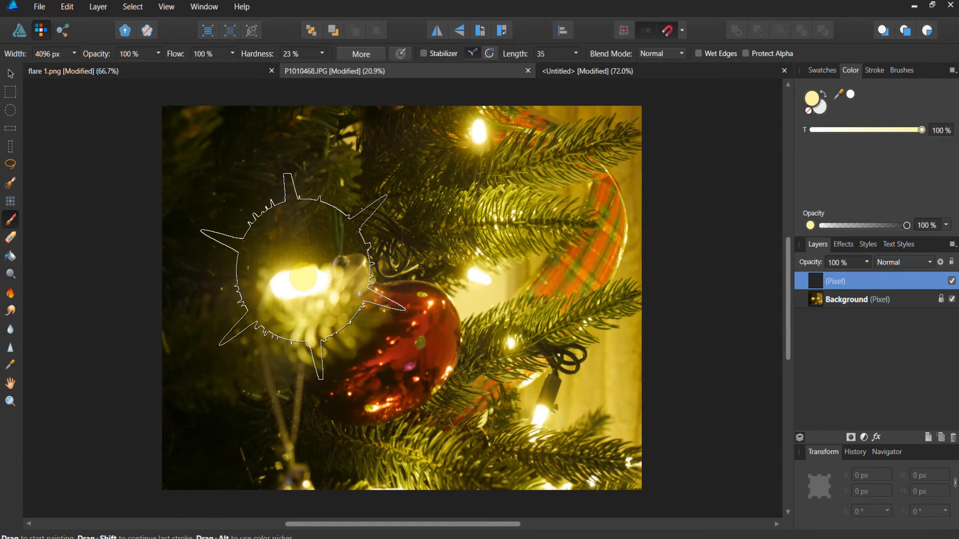
pyautogui.click(303, 277)
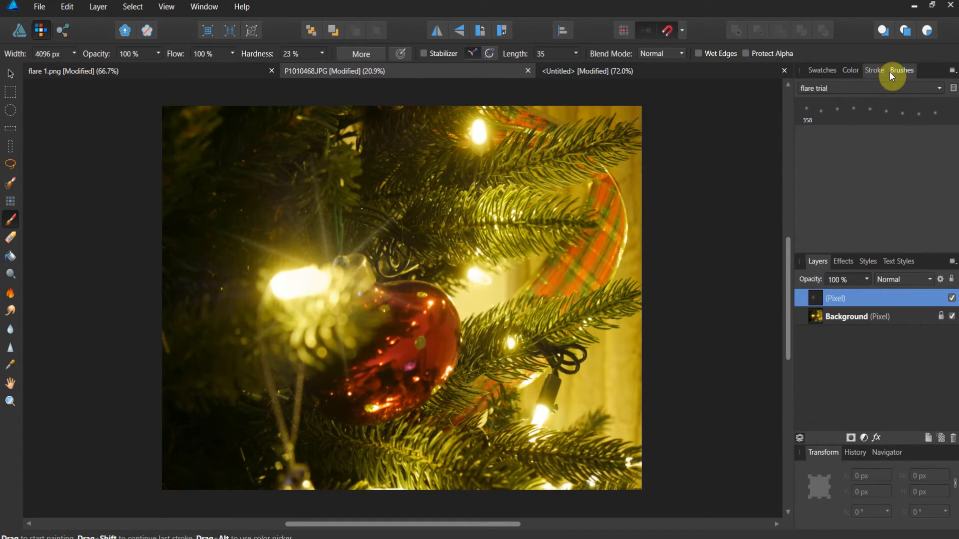
pyautogui.click(859, 72)
pyautogui.click(851, 95)
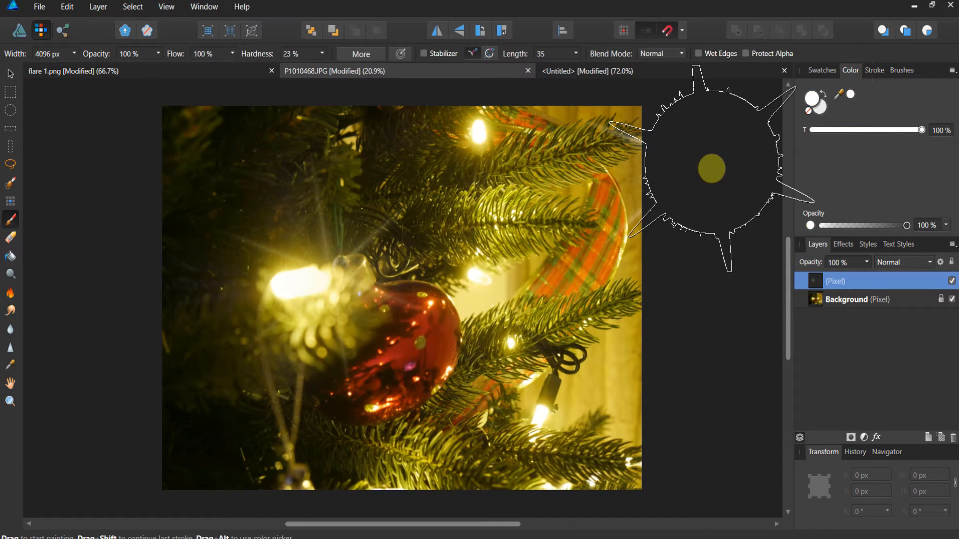
# Stamp white flares on the light beside the red ornament and near the photo's lower-right light, reducing the brush to 2959.4 px for the latter.
pyautogui.click(464, 292)
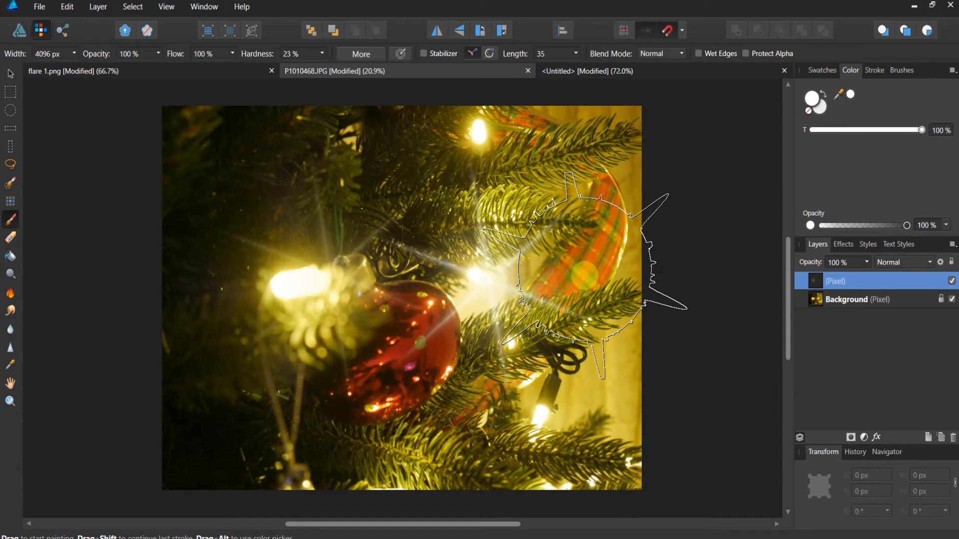
pyautogui.click(552, 462)
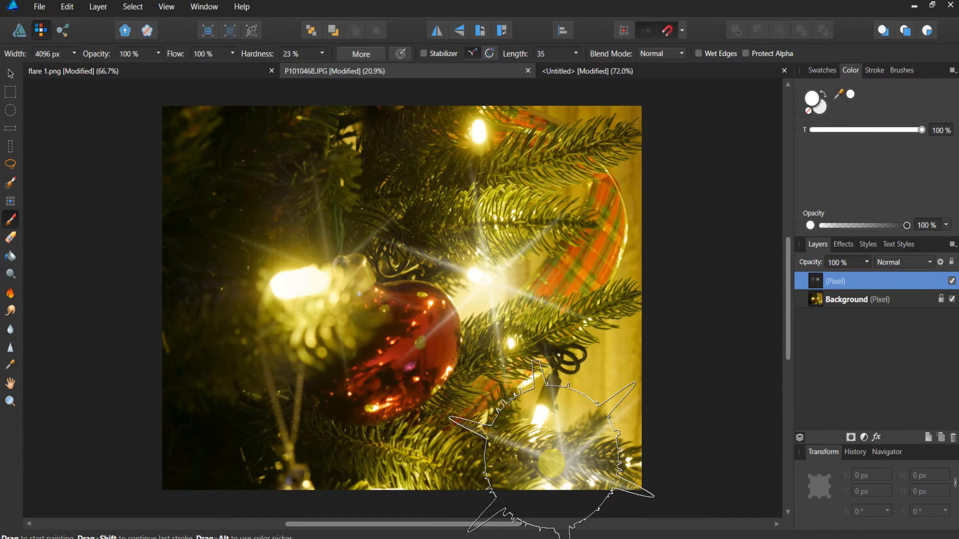
pyautogui.press('[')
pyautogui.press('[')
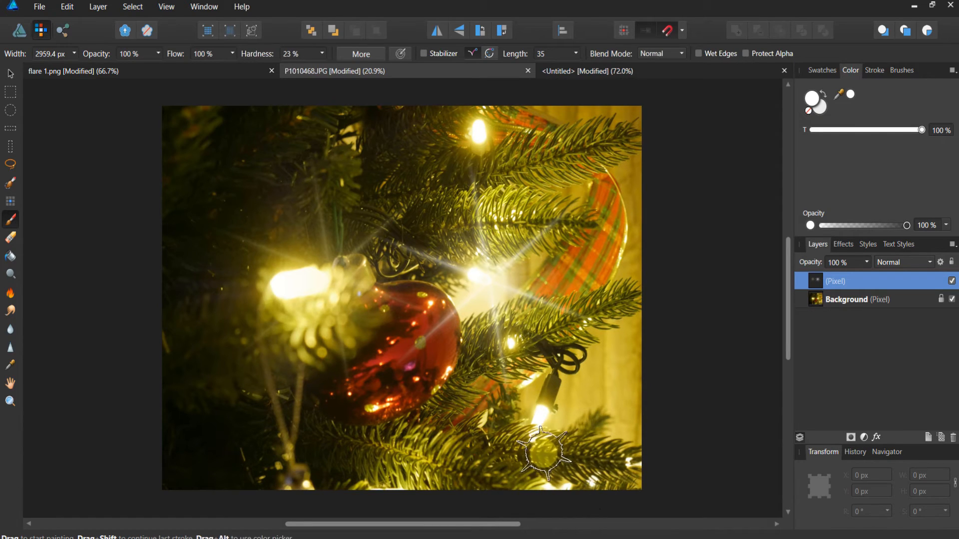
pyautogui.click(538, 443)
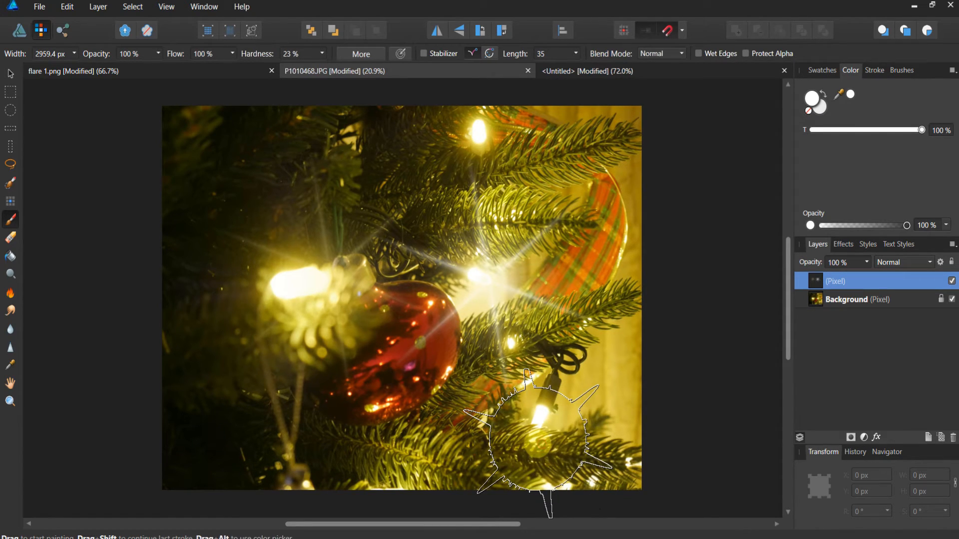